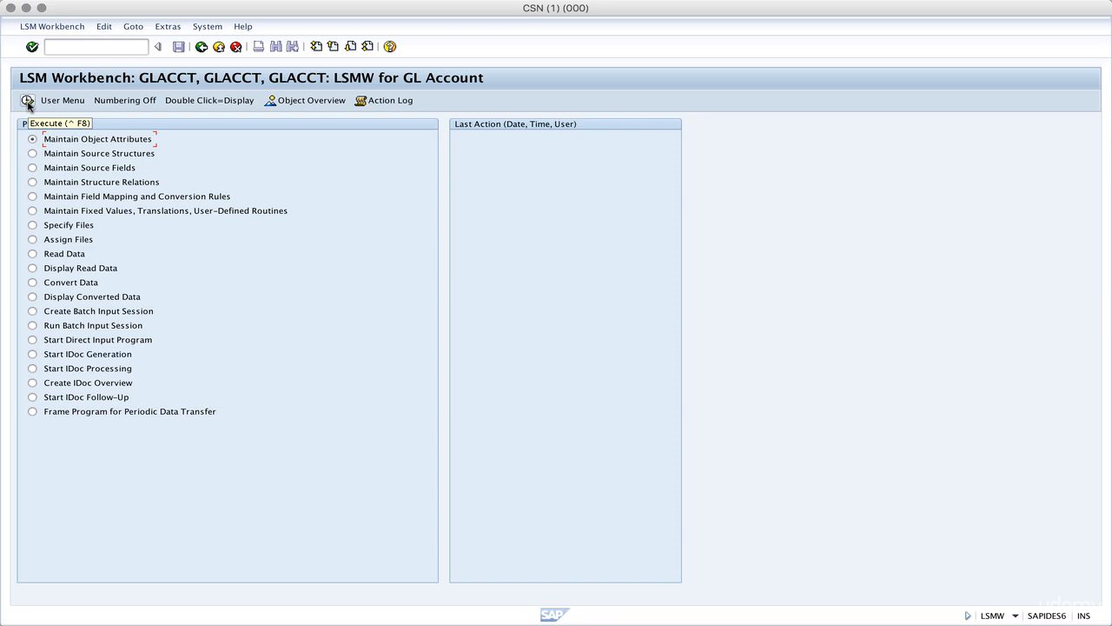
Step: Open the GLACCT object attributes for changing, choose Batch Input Recording as the import method, and open the project's recordings overview
left_click(27, 101)
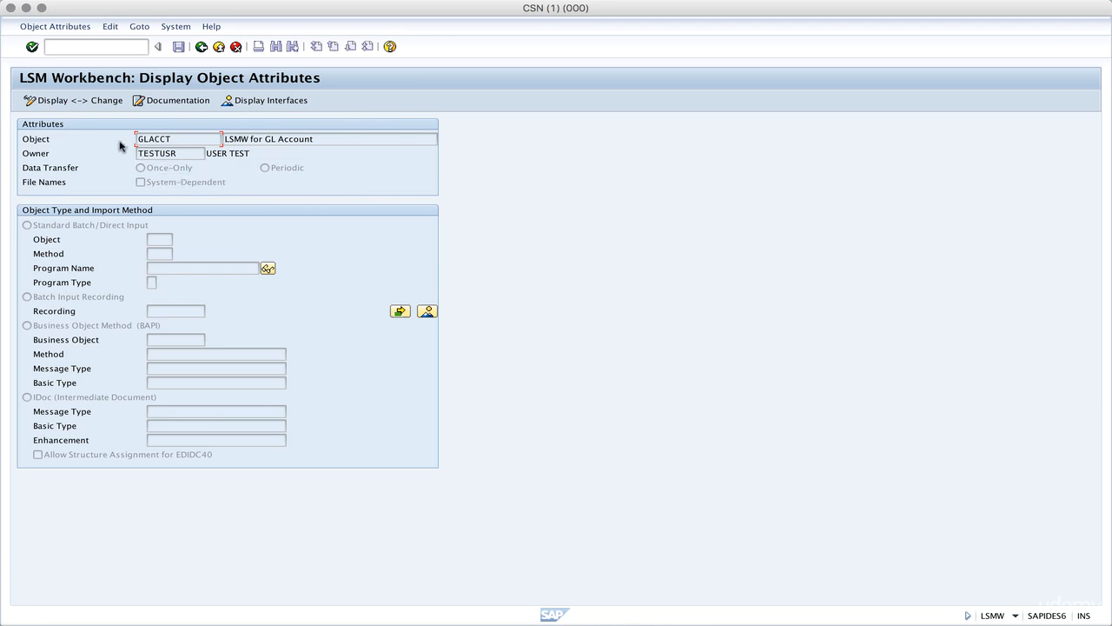
left_click(62, 103)
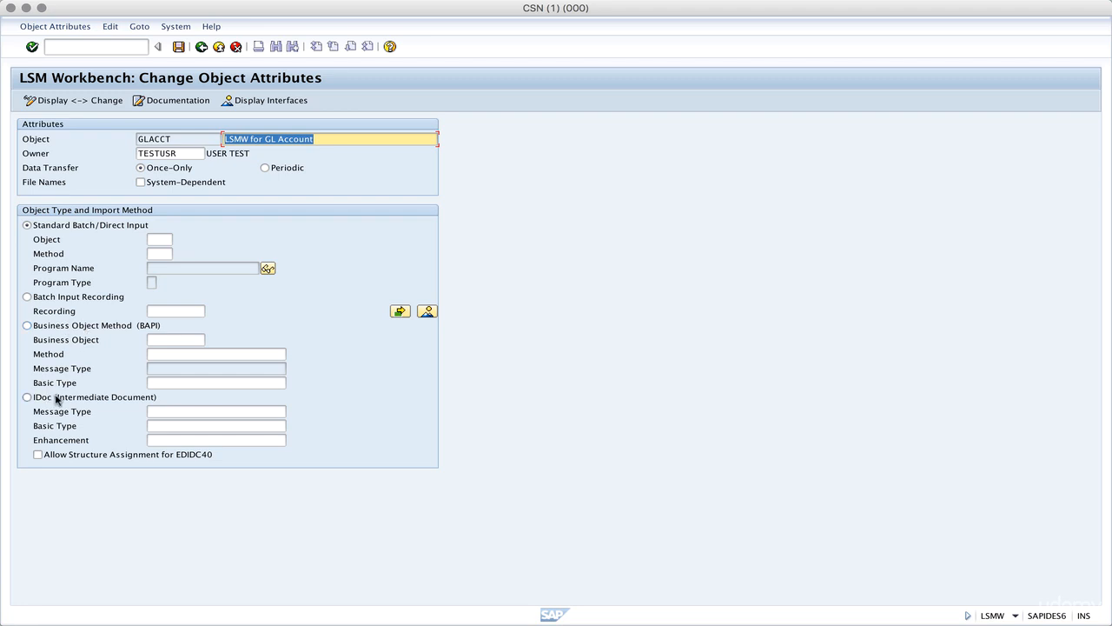
left_click(27, 298)
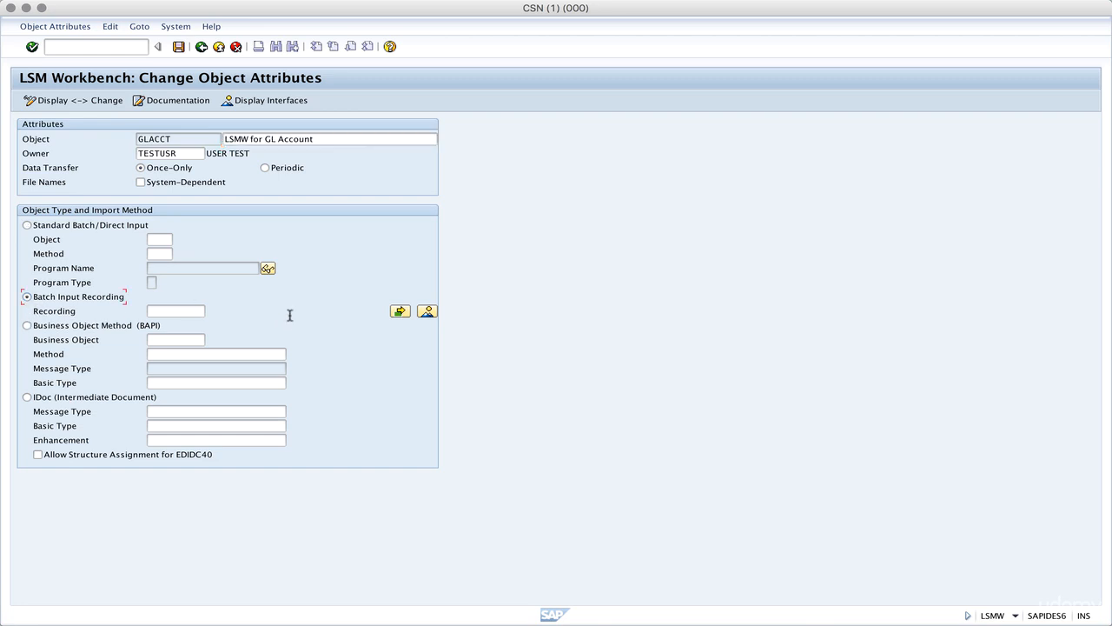
left_click(426, 313)
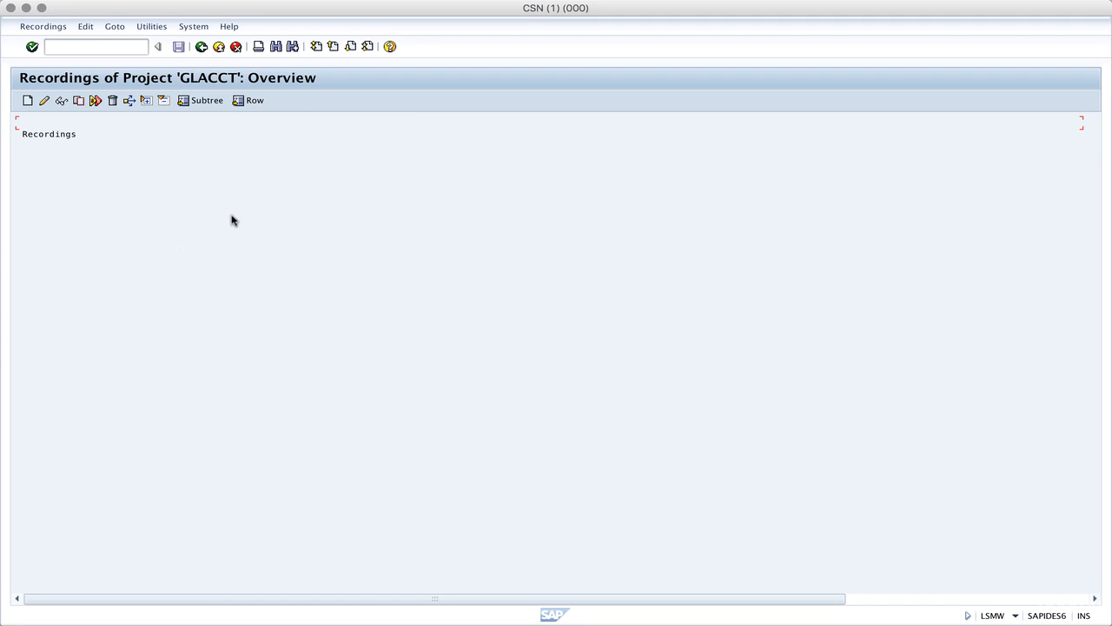
Step: Create a recording named FS001 with the description "Recording for GL Account"
left_click(27, 102)
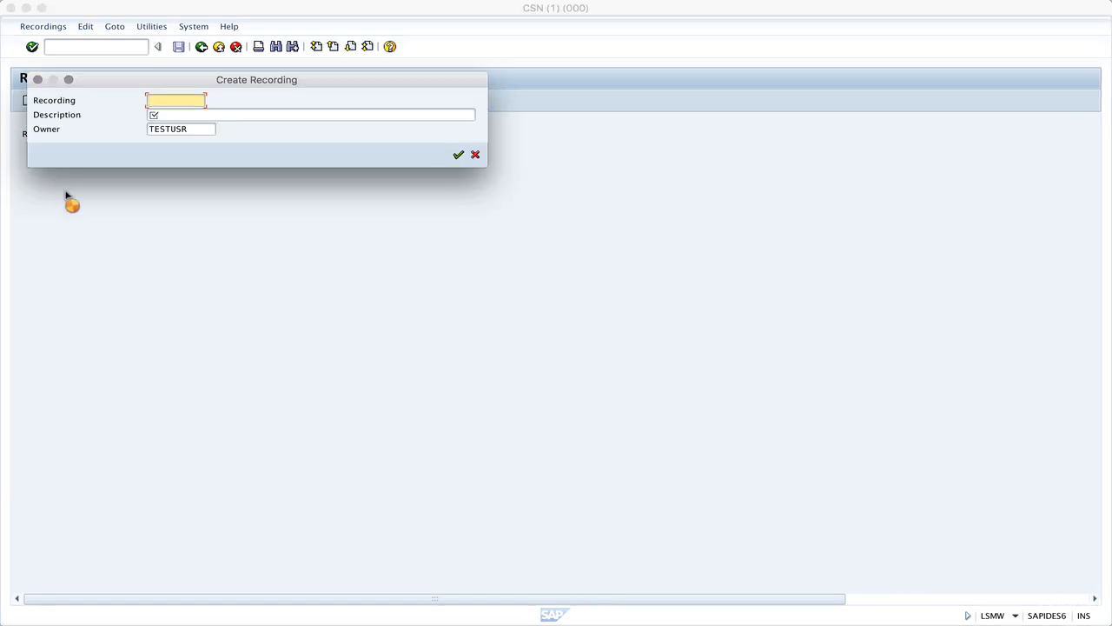
type("FS001")
key("Tab")
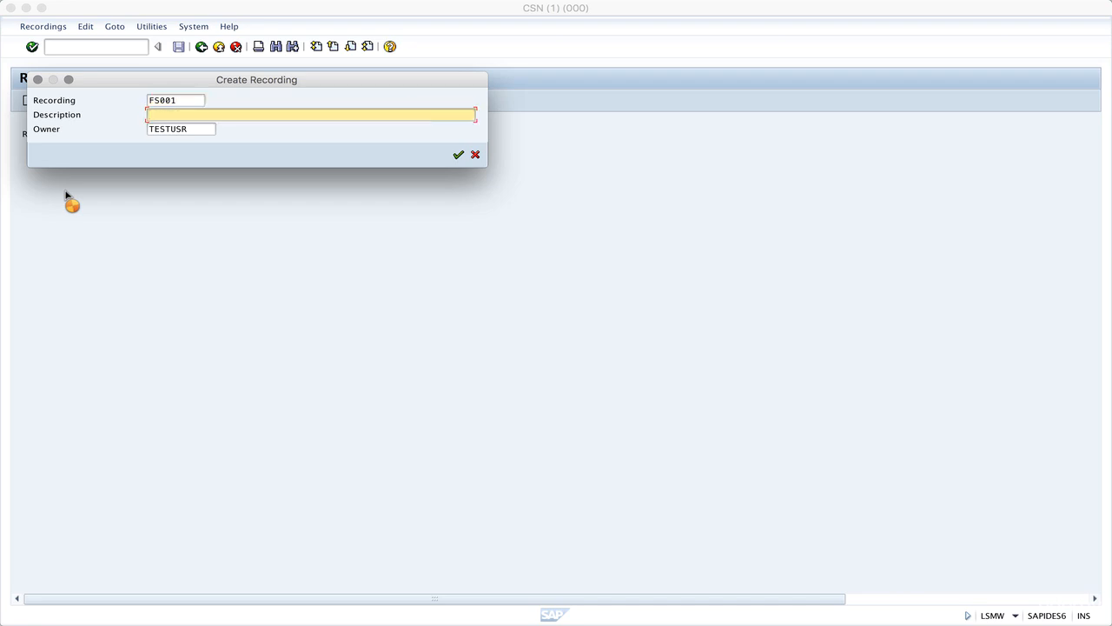
type("Recording for GL Account")
left_click(458, 155)
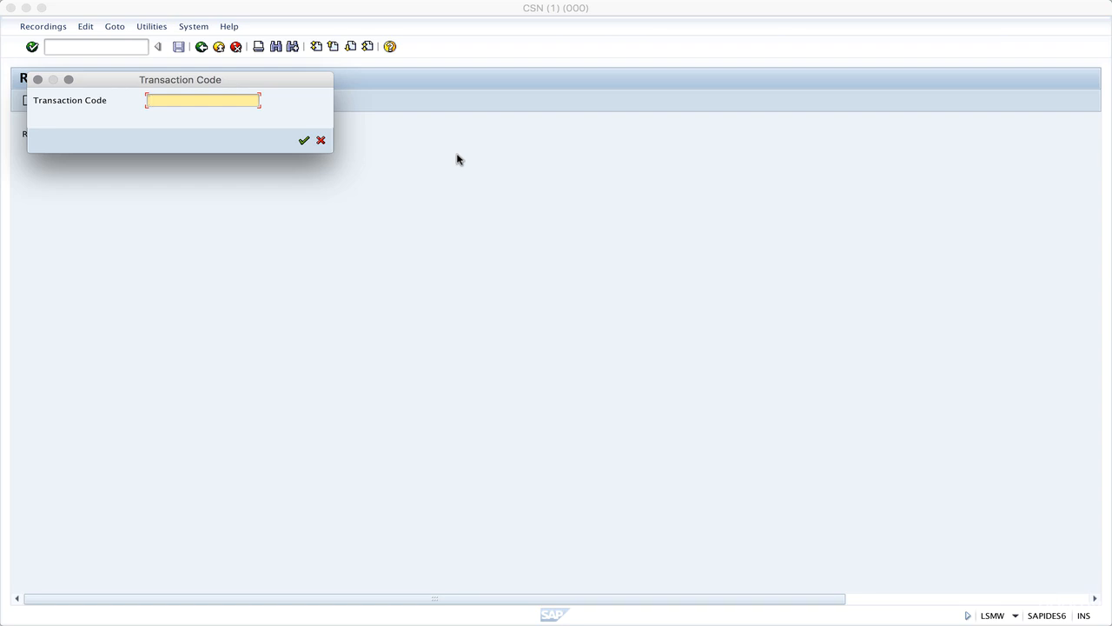
Step: Start the recording with transaction code FS00
type("F")
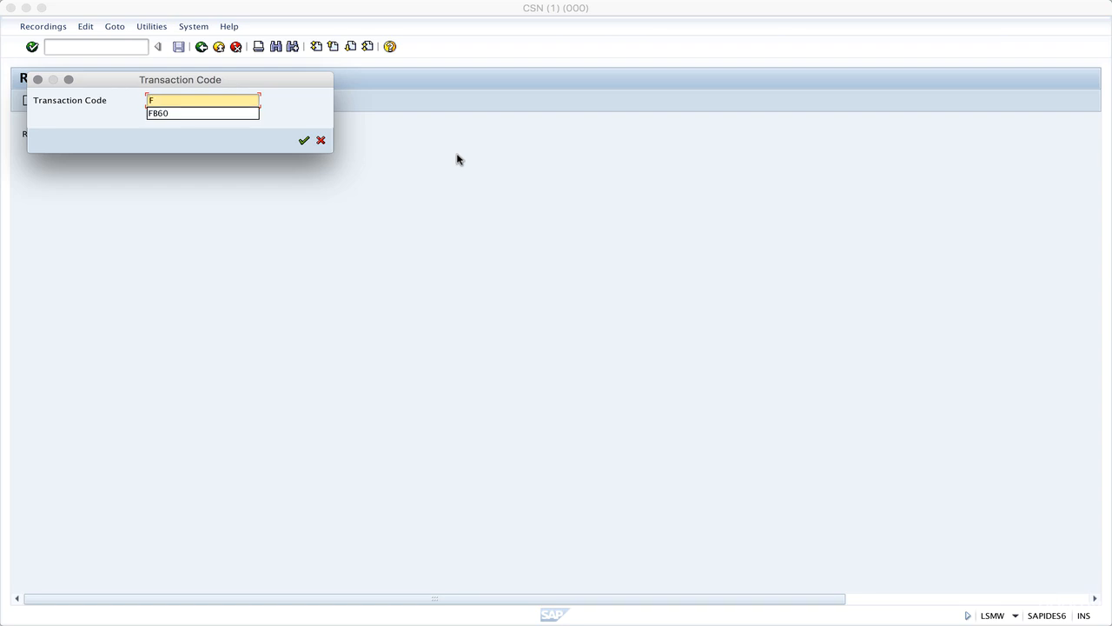
type("S00")
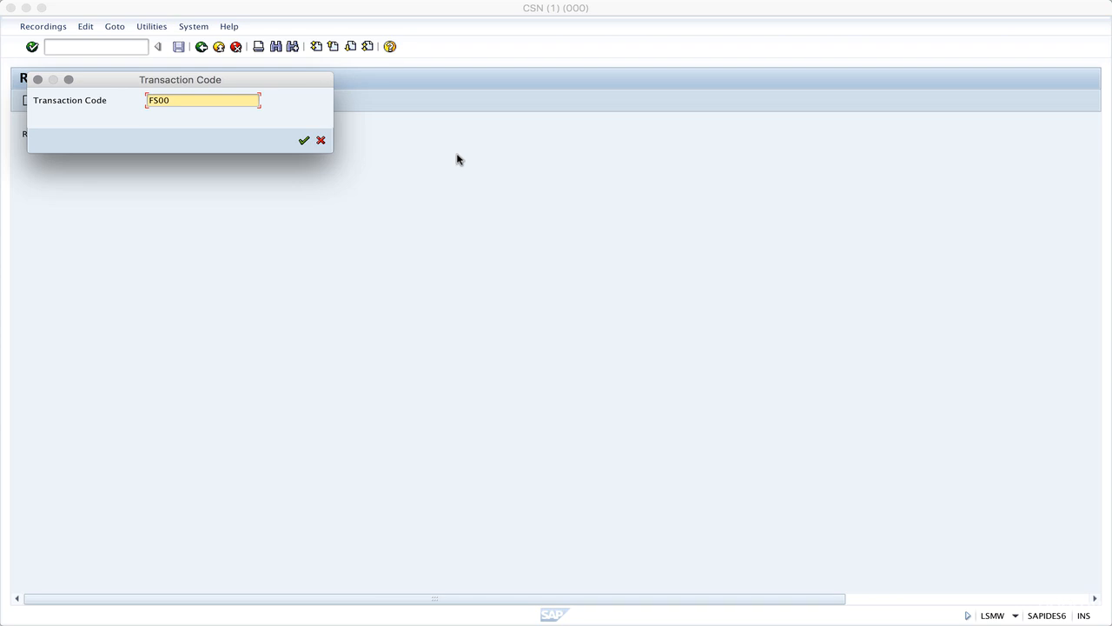
left_click(305, 140)
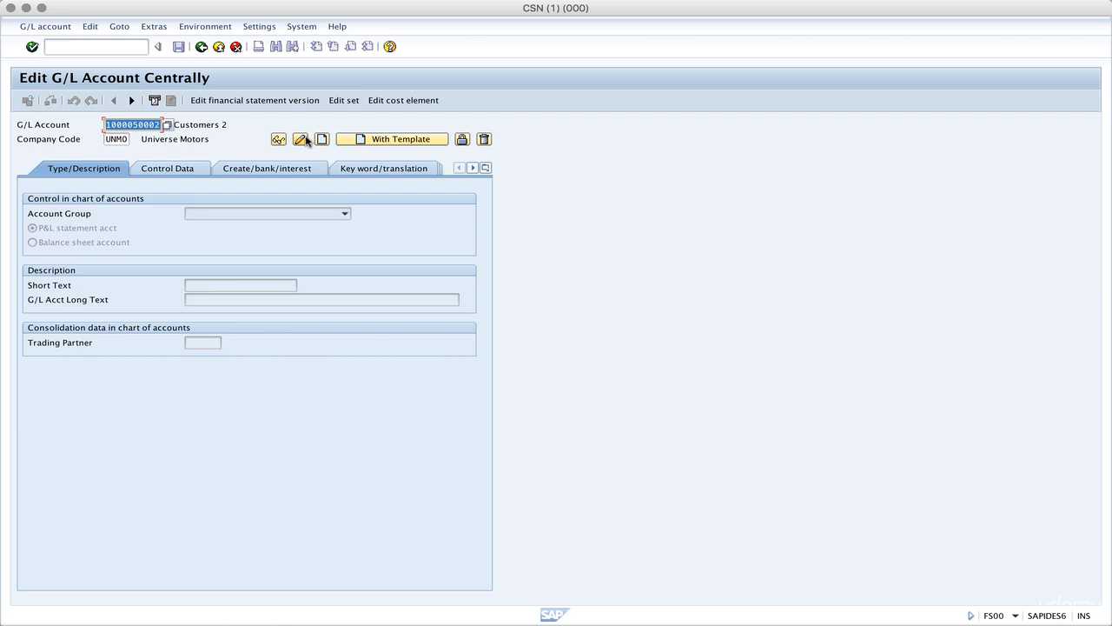
Step: Enter the new G/L account number for company code UNMO and start creating the account
type("1000")
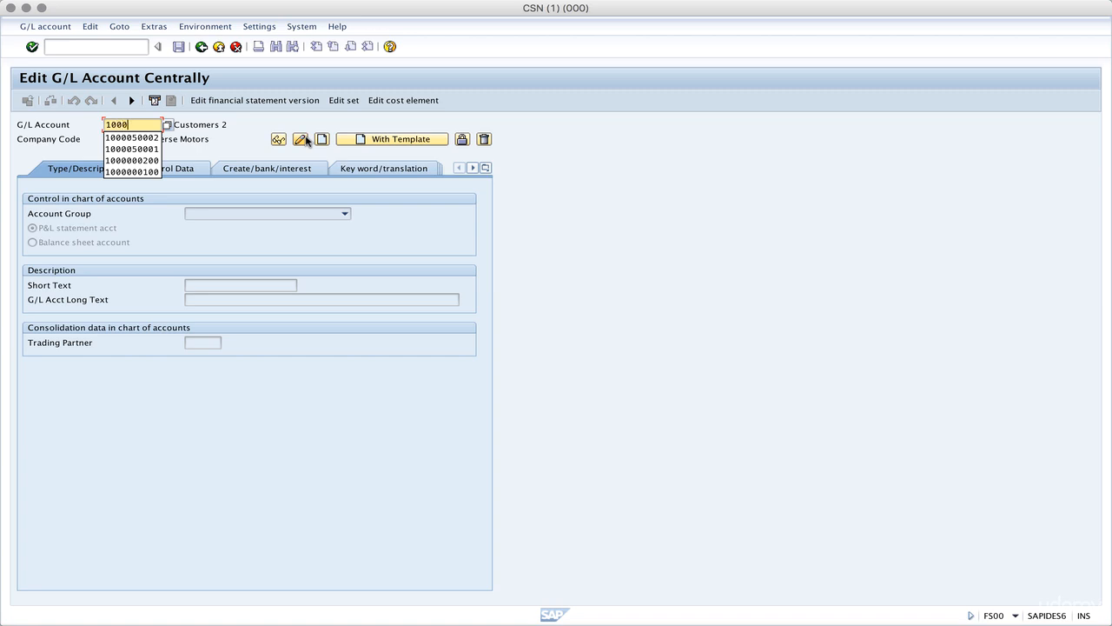
type("01")
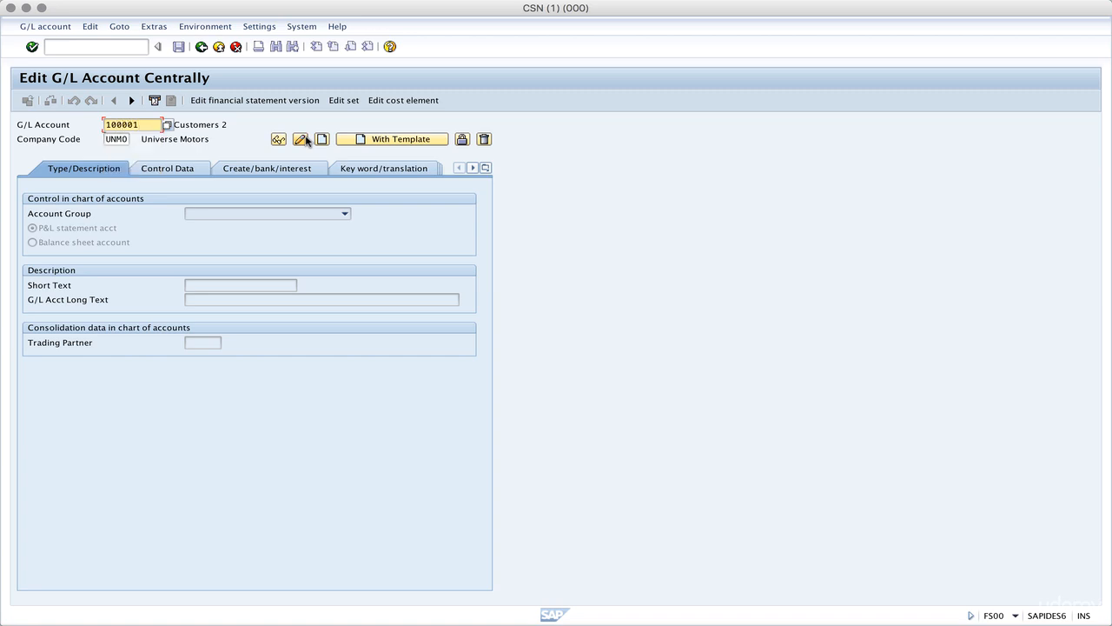
type("0001")
left_click(322, 140)
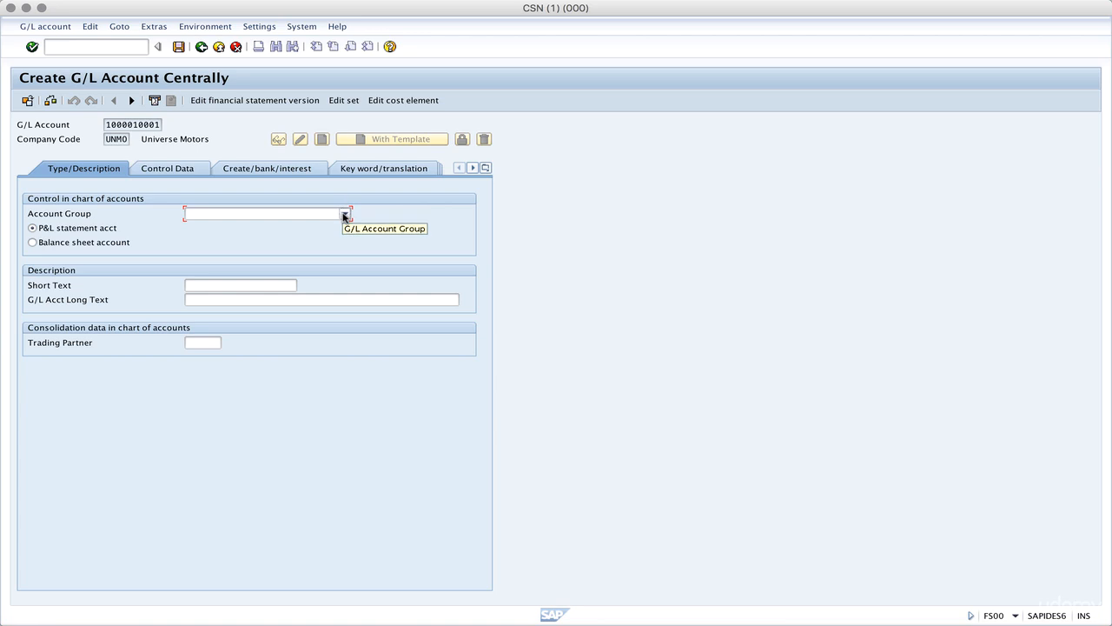
Step: Define the account as a balance sheet account in account group Assets, with short text "Asset 1" and long text "Asset"
left_click(344, 214)
left_click(338, 228)
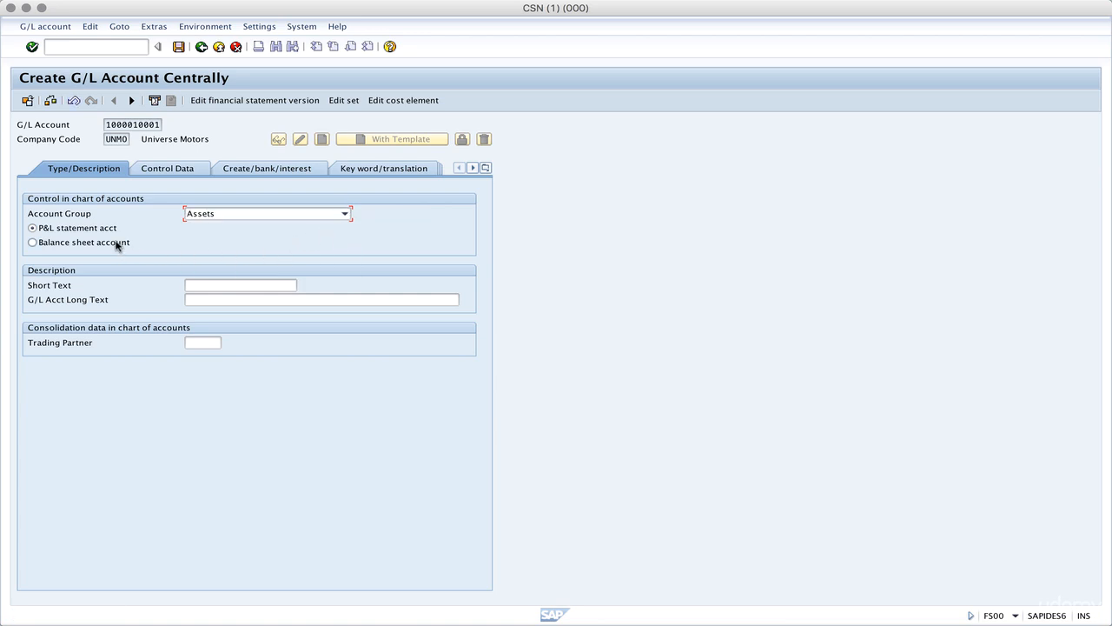
left_click(119, 243)
left_click(209, 283)
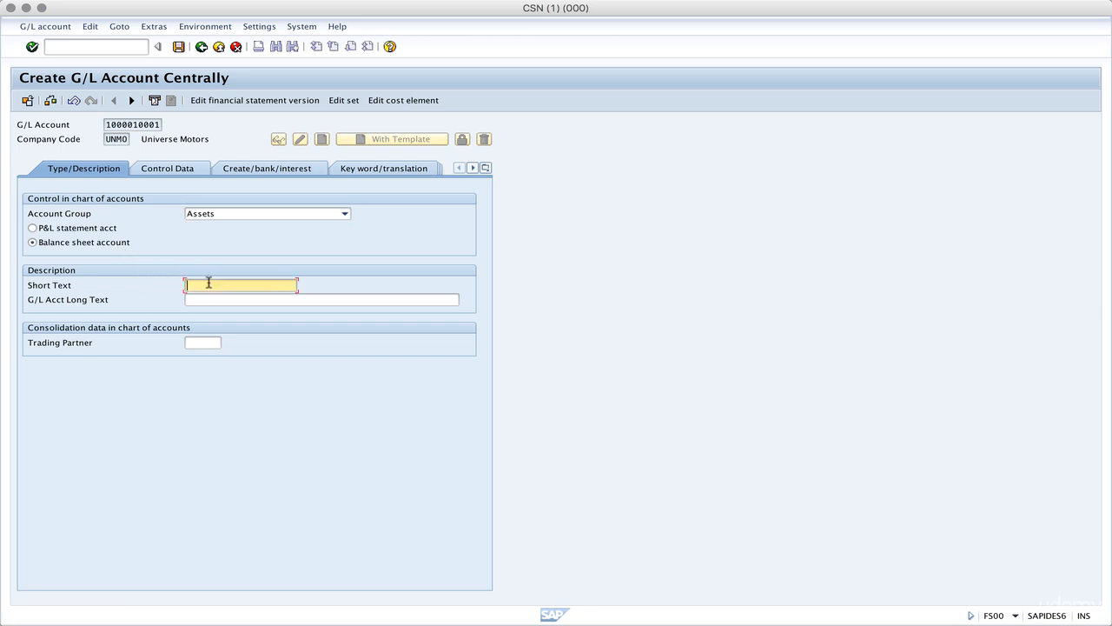
type("Asset1")
key("Tab")
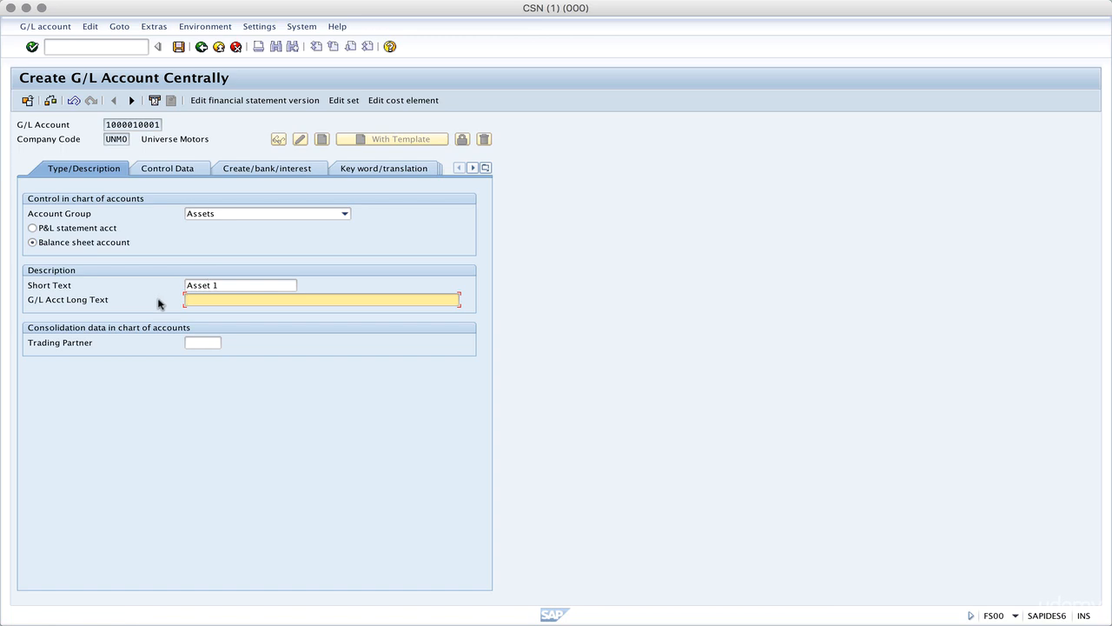
type("Asset")
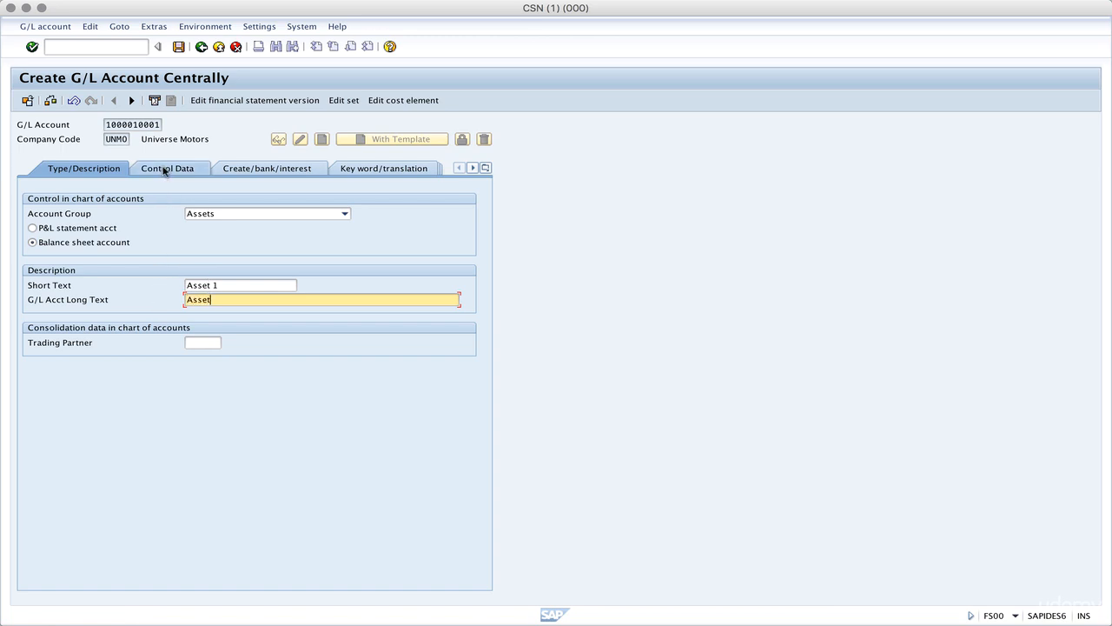
Step: Complete the G/L account with line item display enabled and field status group G001, and save it
left_click(165, 171)
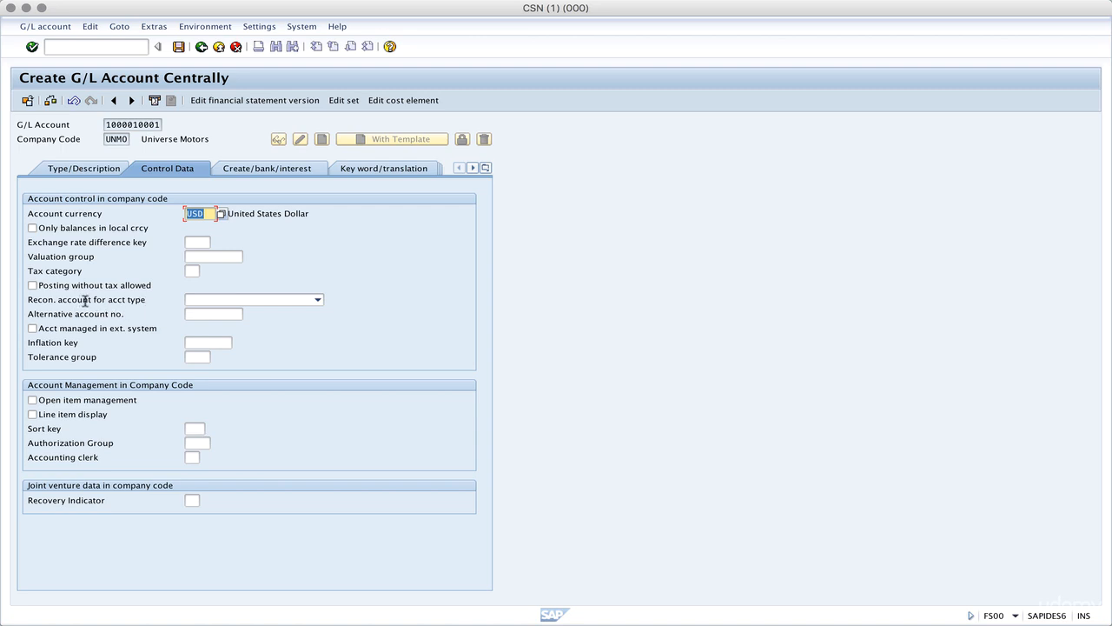
left_click(91, 417)
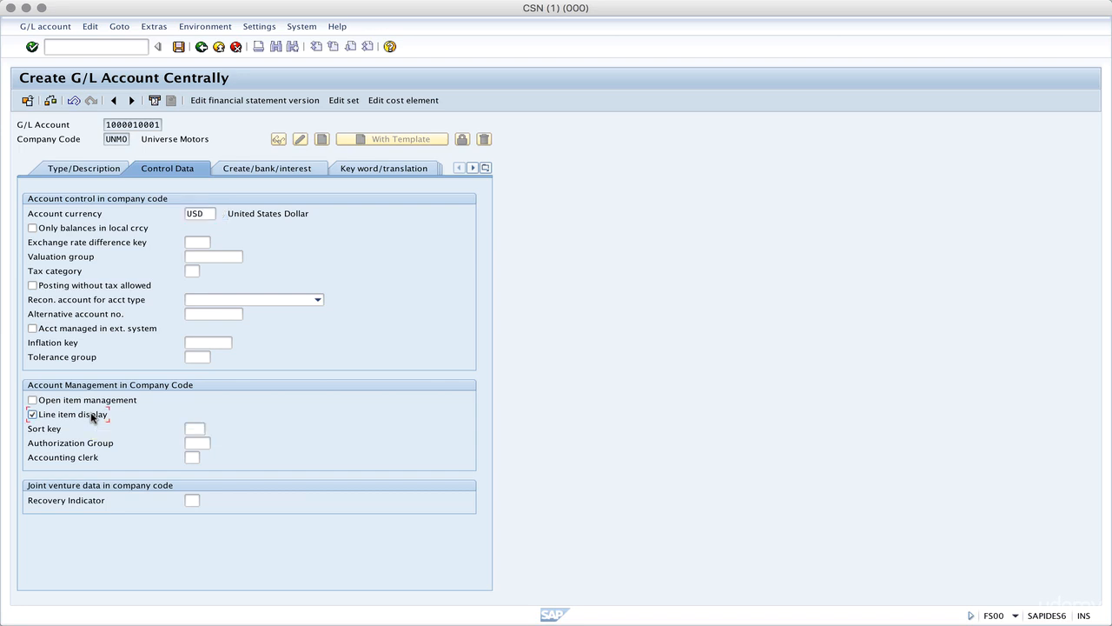
left_click(276, 170)
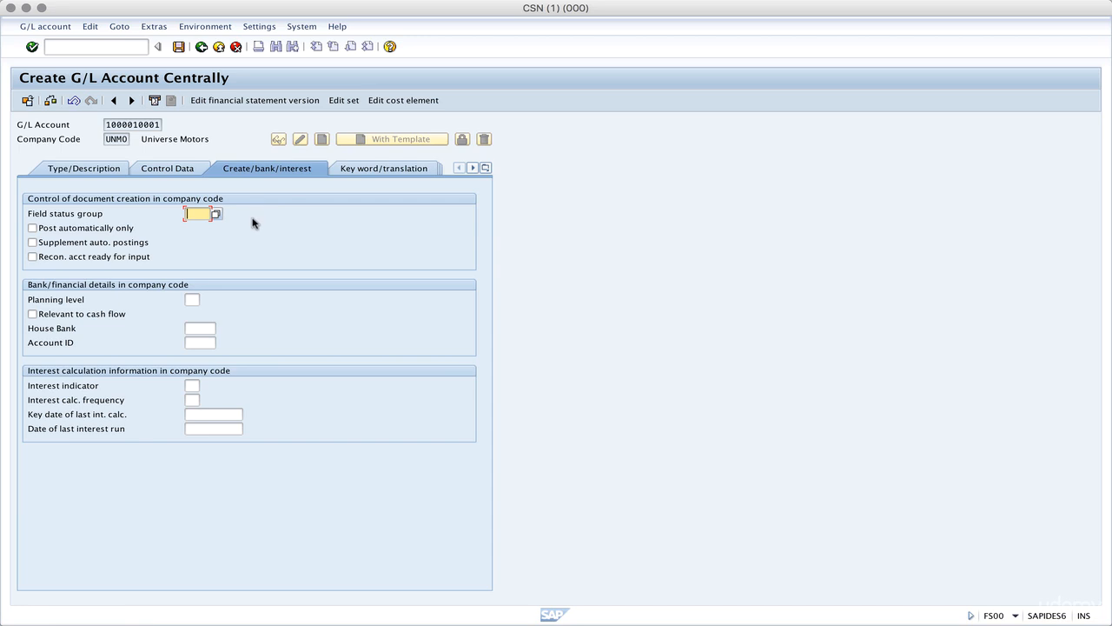
type("G001")
left_click(178, 47)
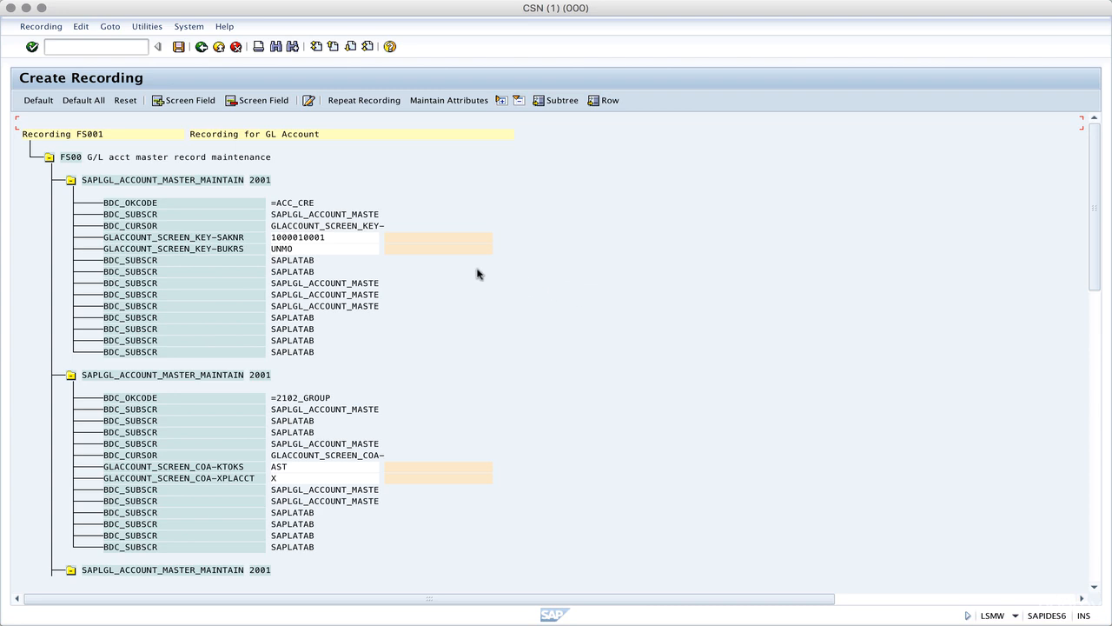
Step: Assign GLACCOUNT as both names of the recorded field GLACCOUNT_SCREEN_KEY-SAKNR and clear its default value
double_click(401, 242)
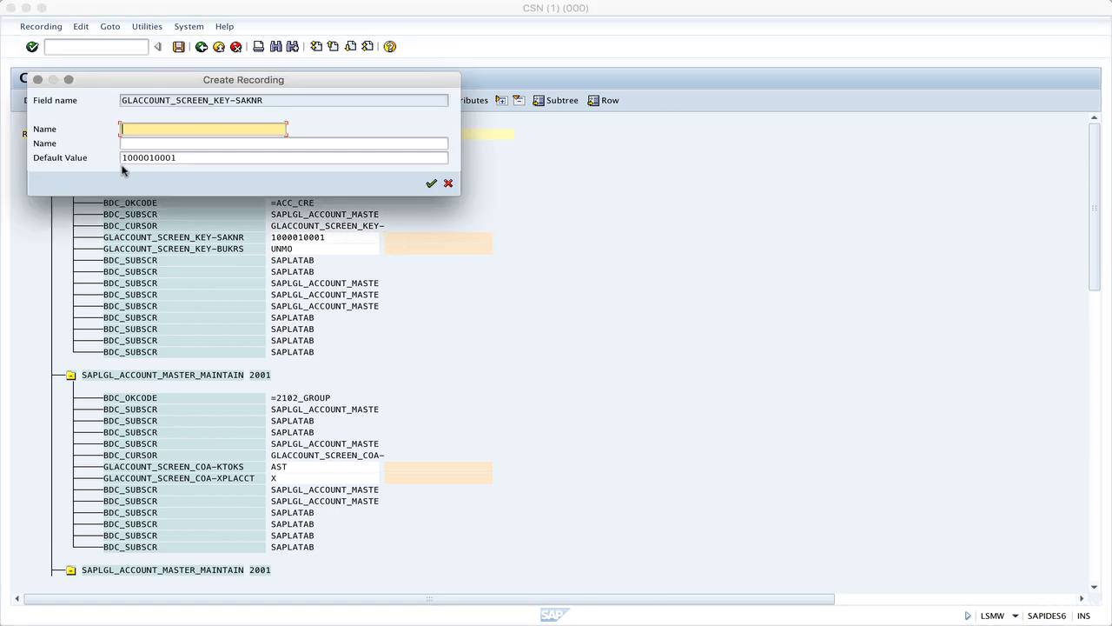
type("GLACCOUNT")
key("Tab")
type("GLACCOU")
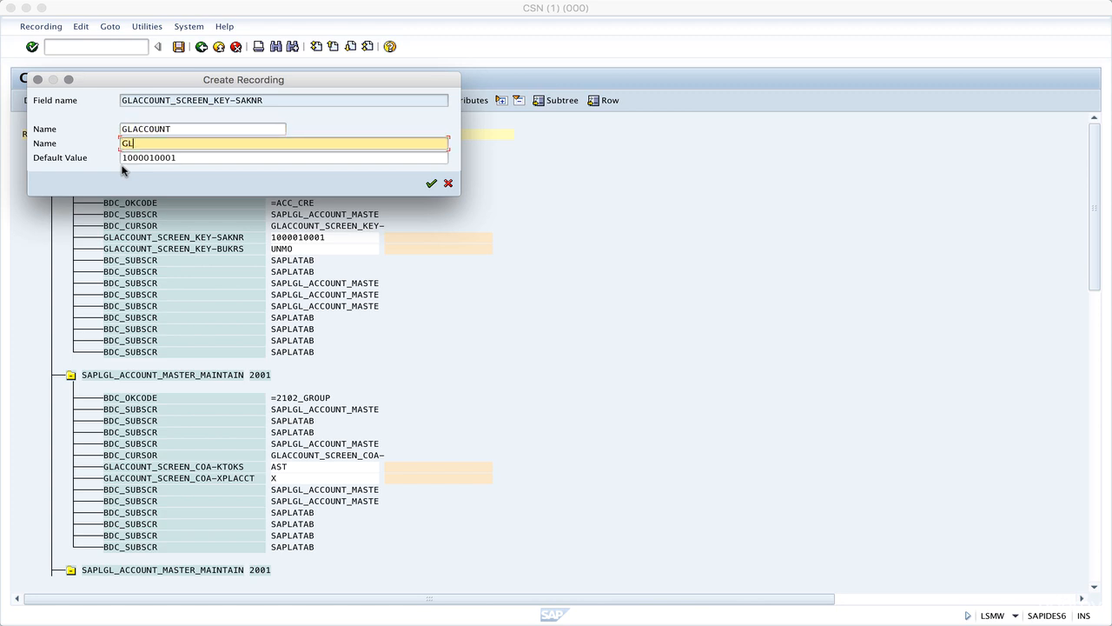
type("NT")
key("Tab")
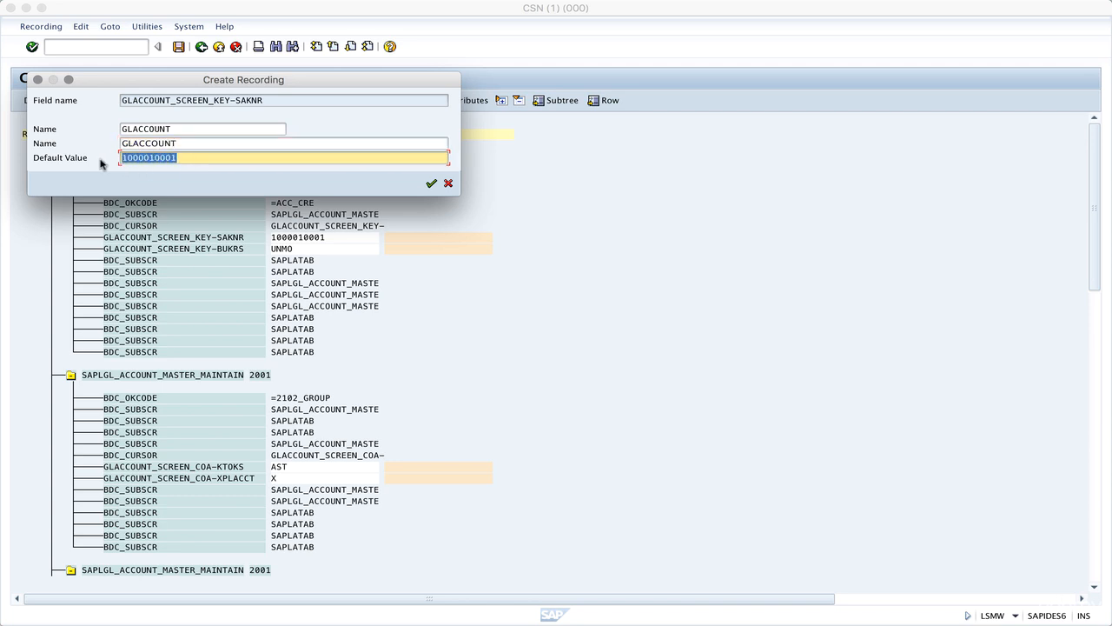
key("BackSpace")
key("Return")
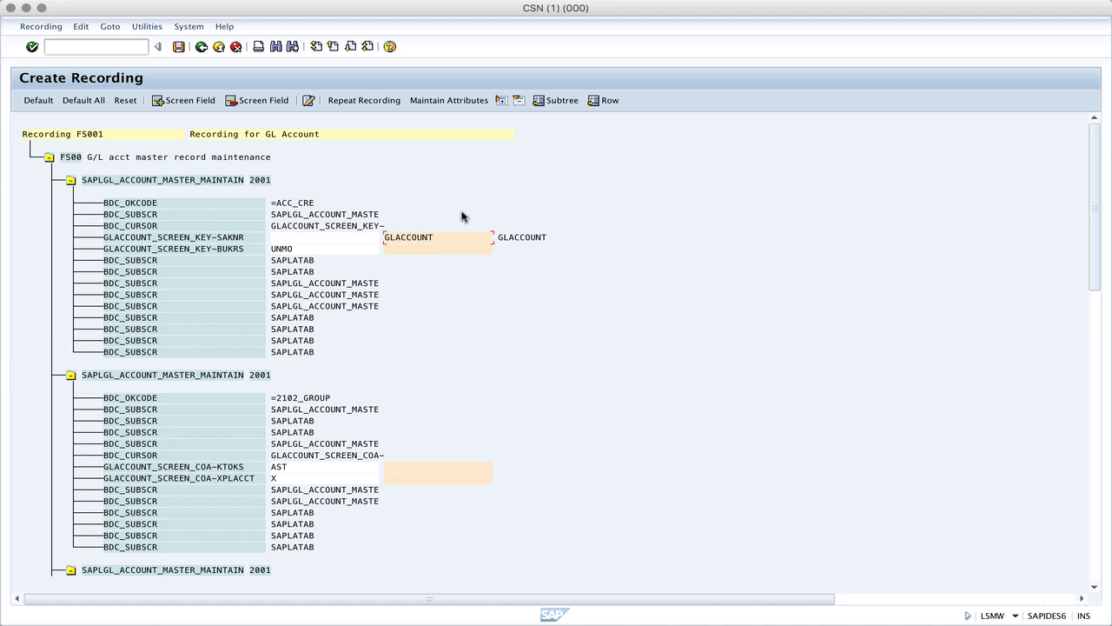
Step: Switch to the blank Excel workbook, enter the header "GL Account" in cell A1, and return to the SAP recording
key("super+Tab")
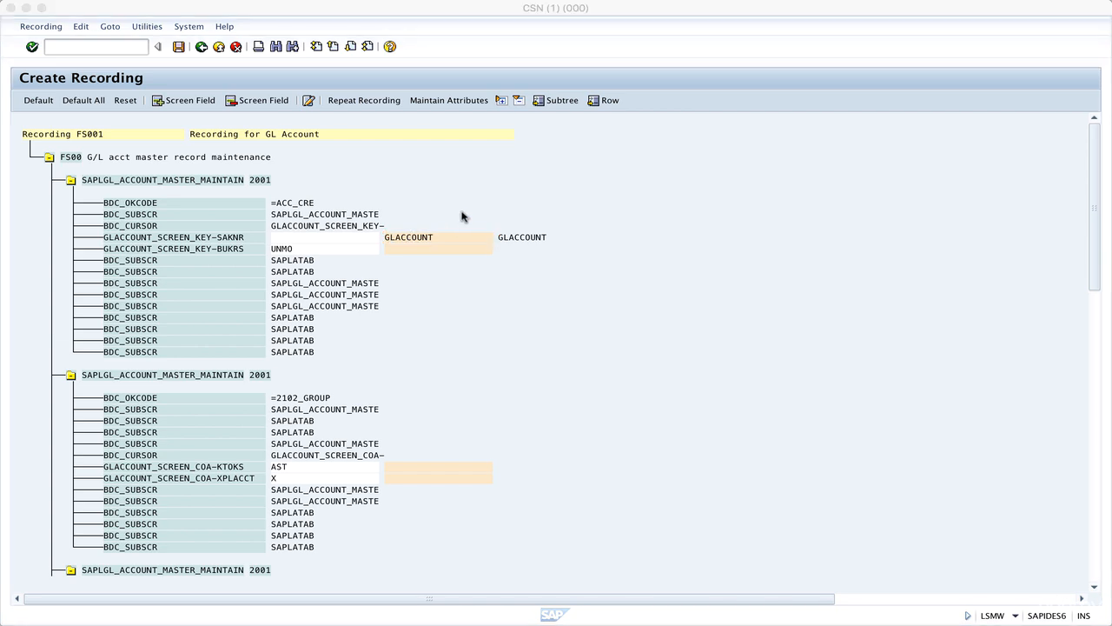
key("super+Tab")
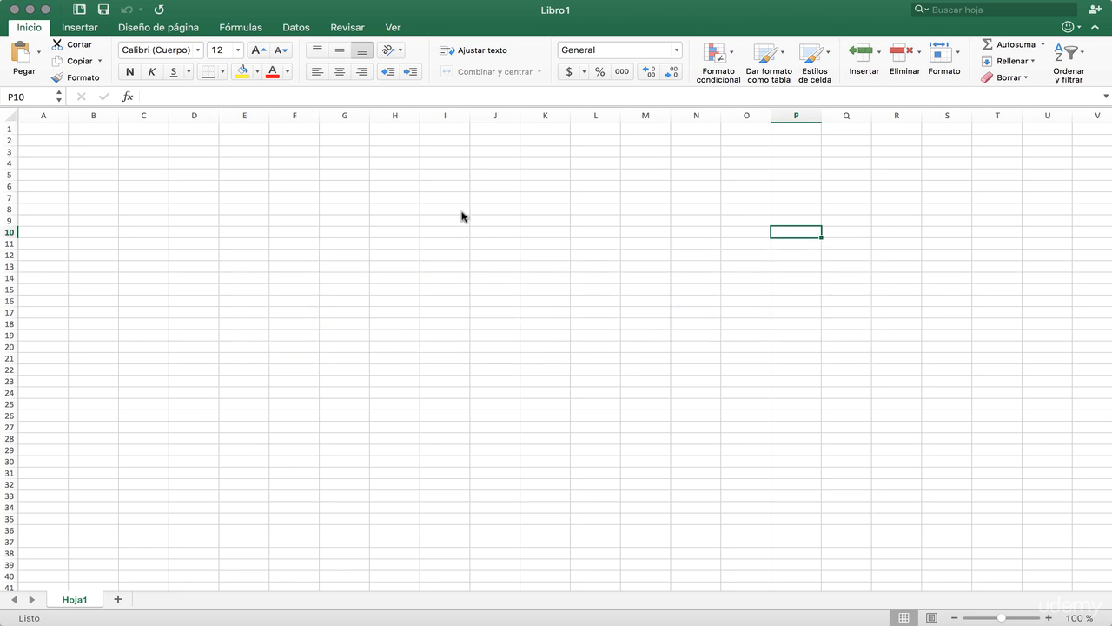
left_click(49, 129)
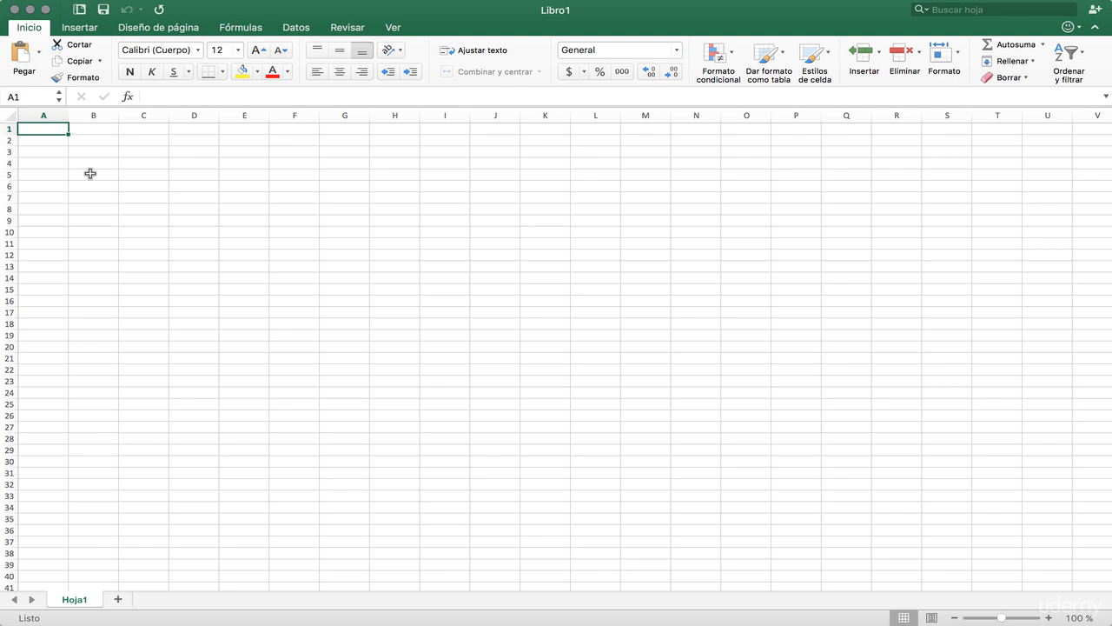
type("GL A")
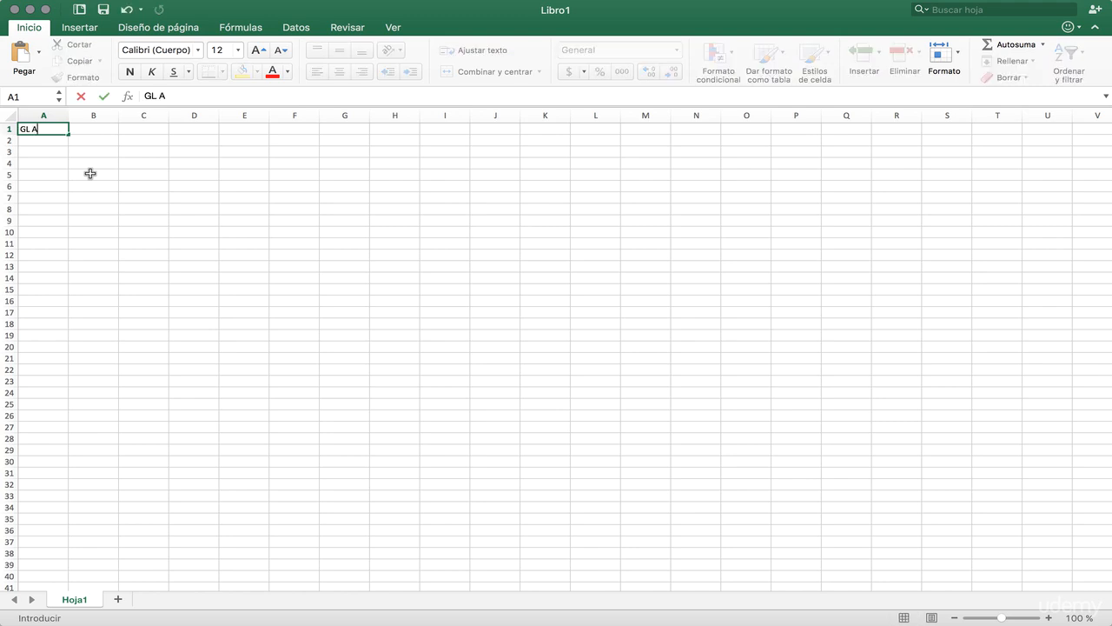
type("ccount")
key("Return")
key("Up")
key("Right")
key("super+Tab")
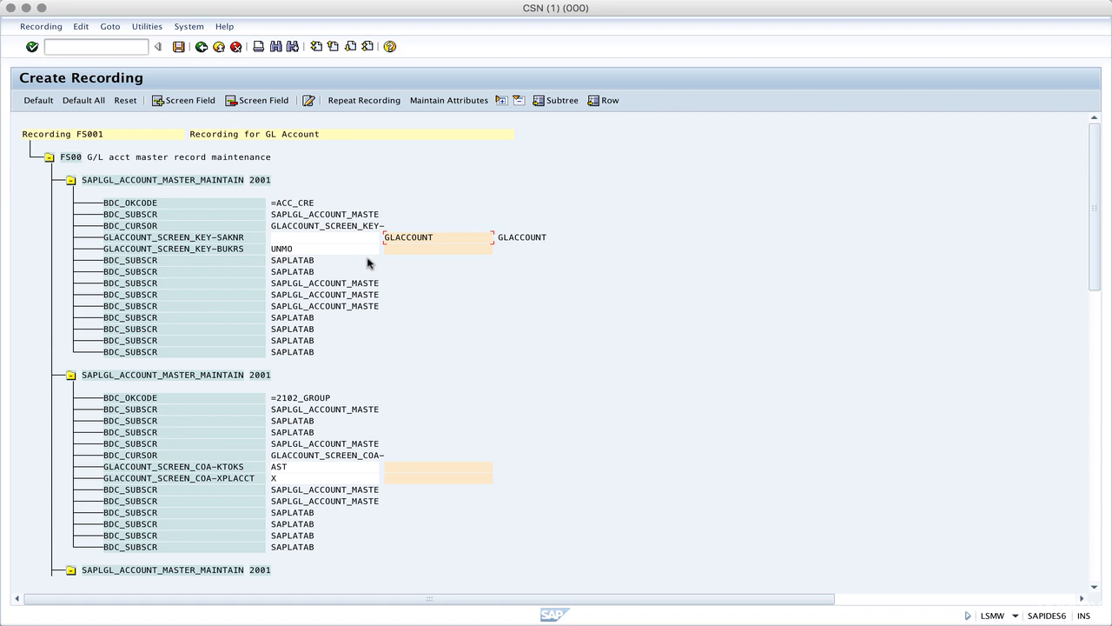
Step: Check the definition of the recorded field GLACCOUNT_SCREEN_KEY-BUKRS without naming it, and examine the recorded account group and account type fields
double_click(421, 250)
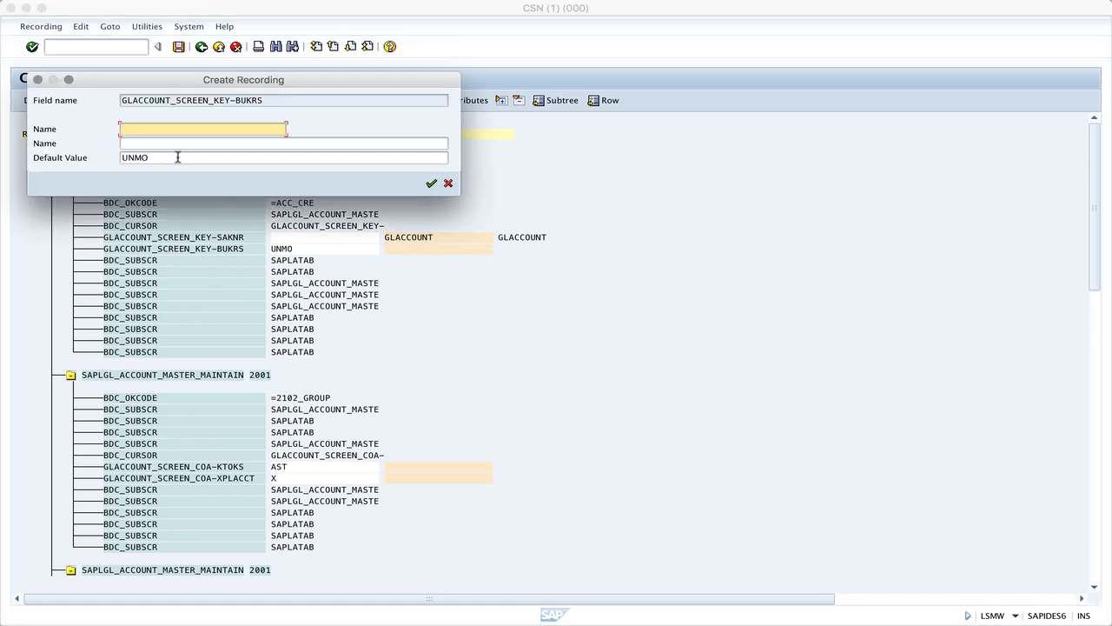
left_click(430, 183)
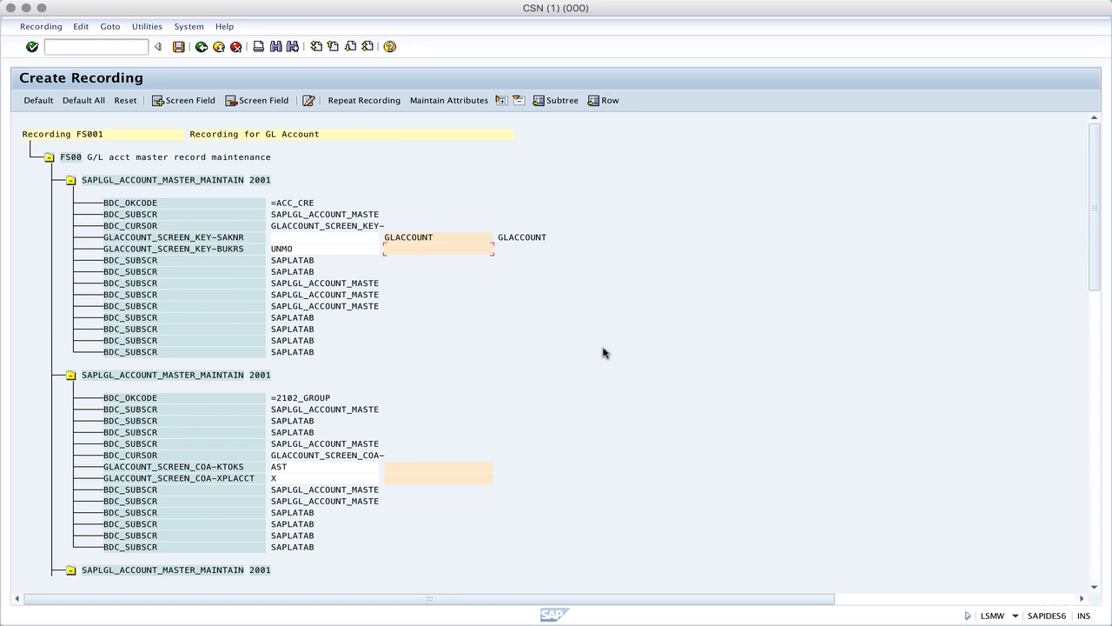
left_click_drag(1093, 283, 1087, 318)
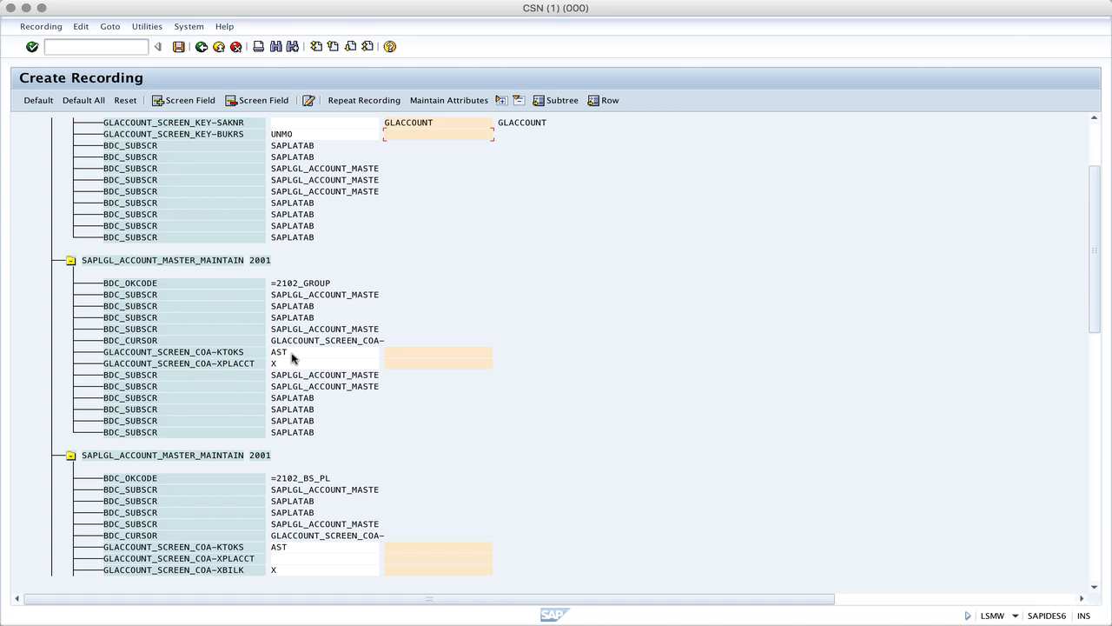
scroll(420, 353, "up", 2)
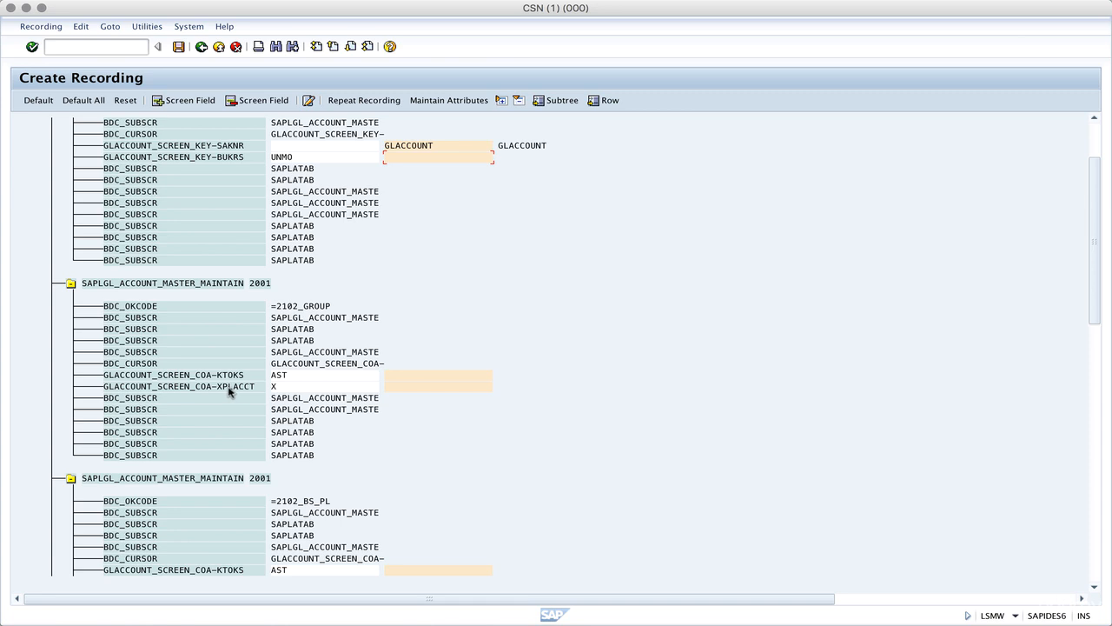
scroll(426, 430, "down", 2)
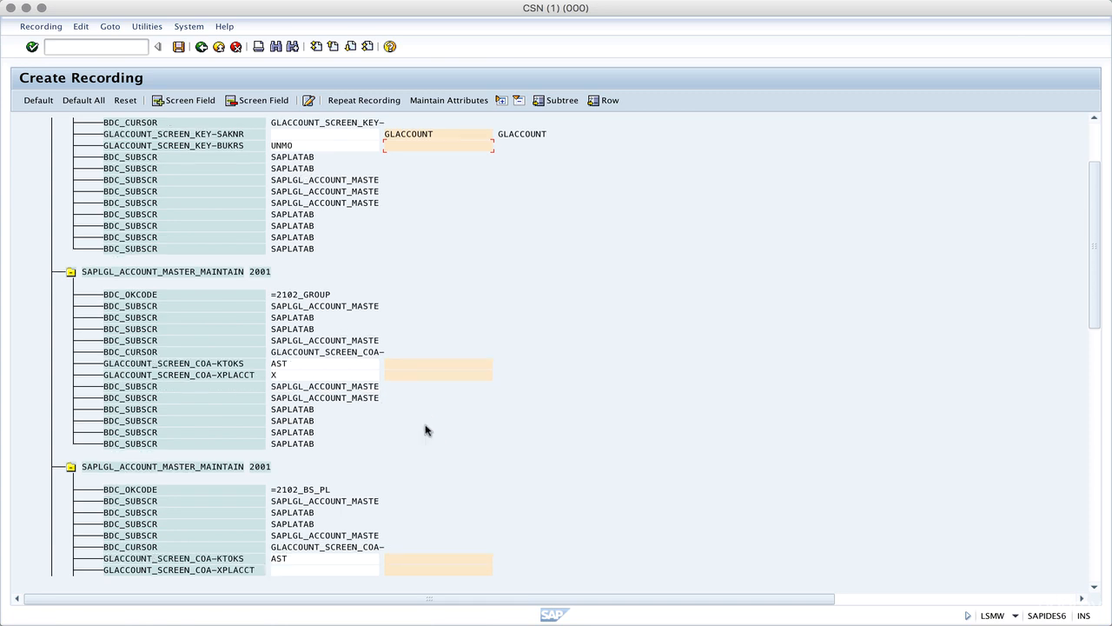
Step: Narrow the SAP recording window to about half the screen width to make room for a second window
scroll(425, 430, "down", 1)
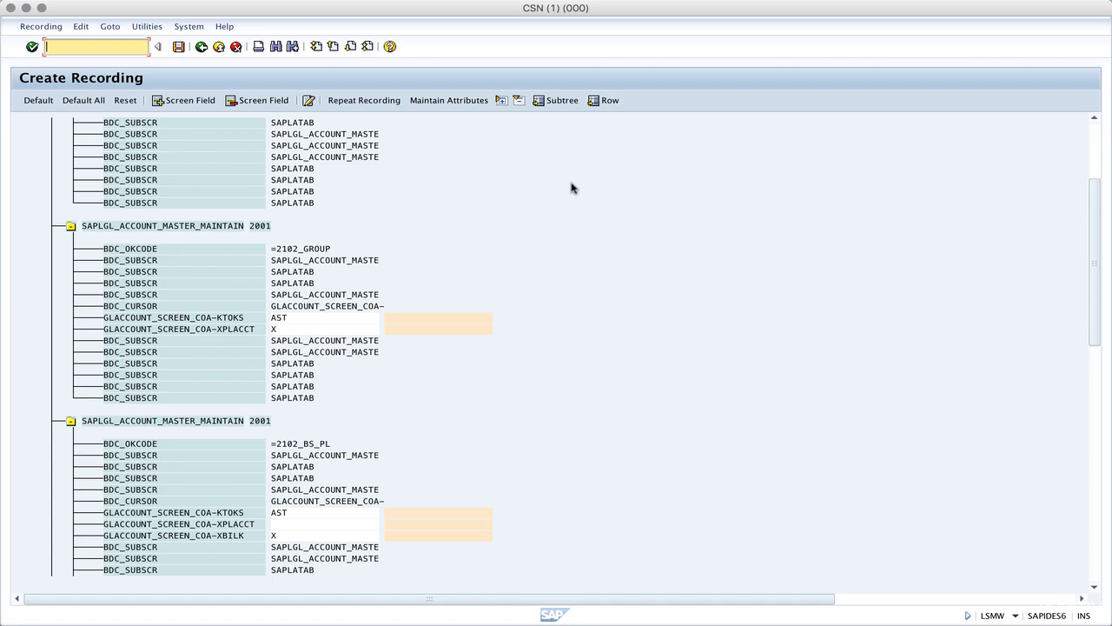
left_click_drag(1111, 307, 856, 315)
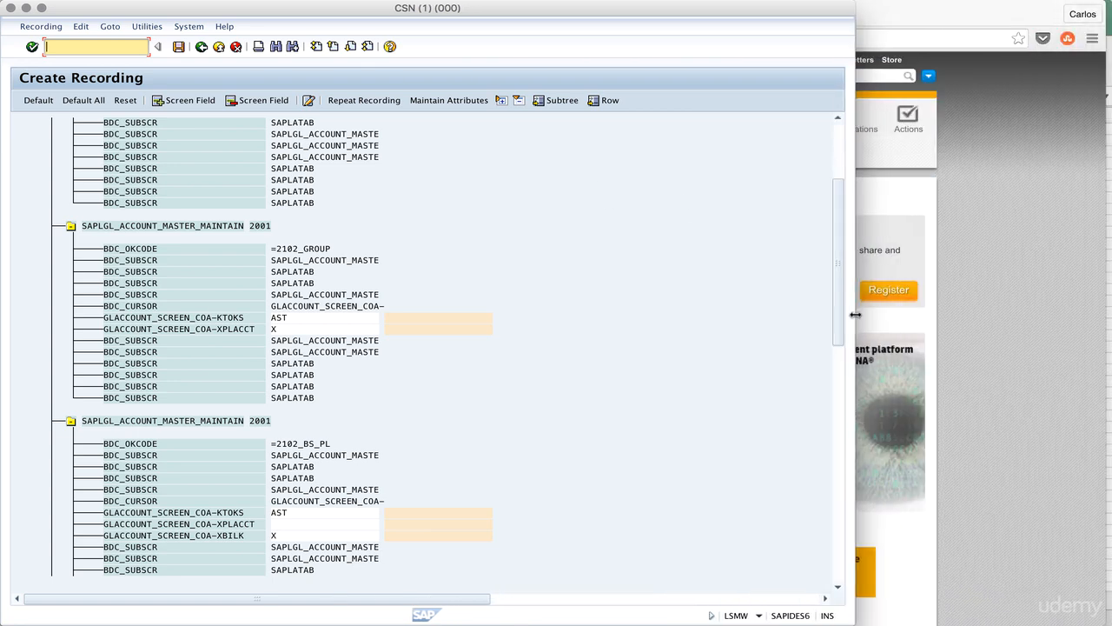
key("super+Tab")
key("super+Tab")
key("super+Tab")
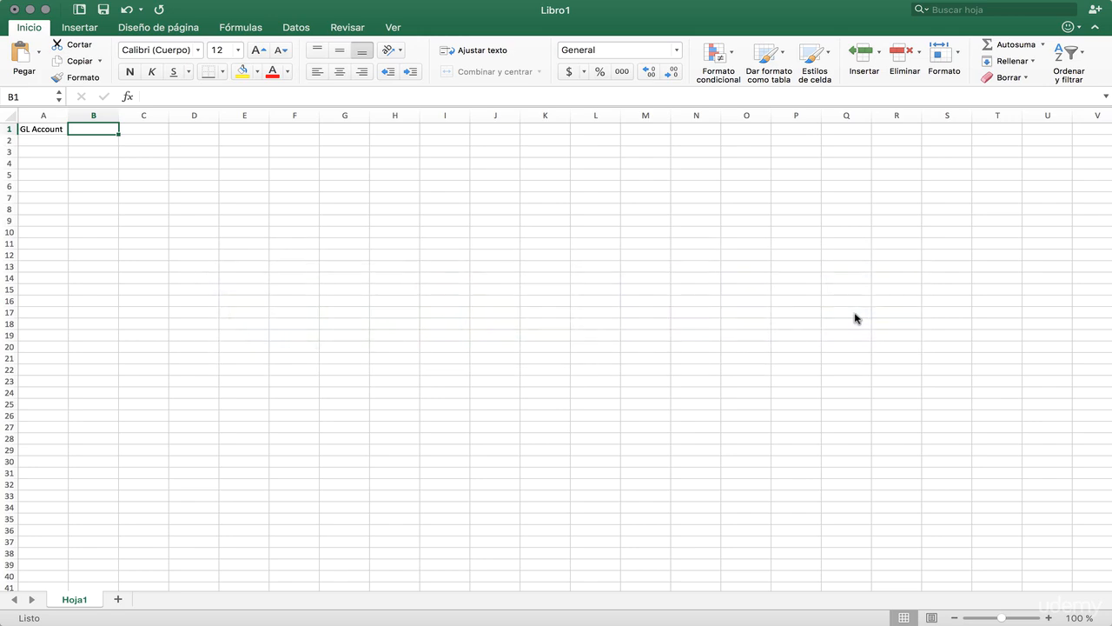
key("super+Tab")
left_click_drag(856, 315, 567, 315)
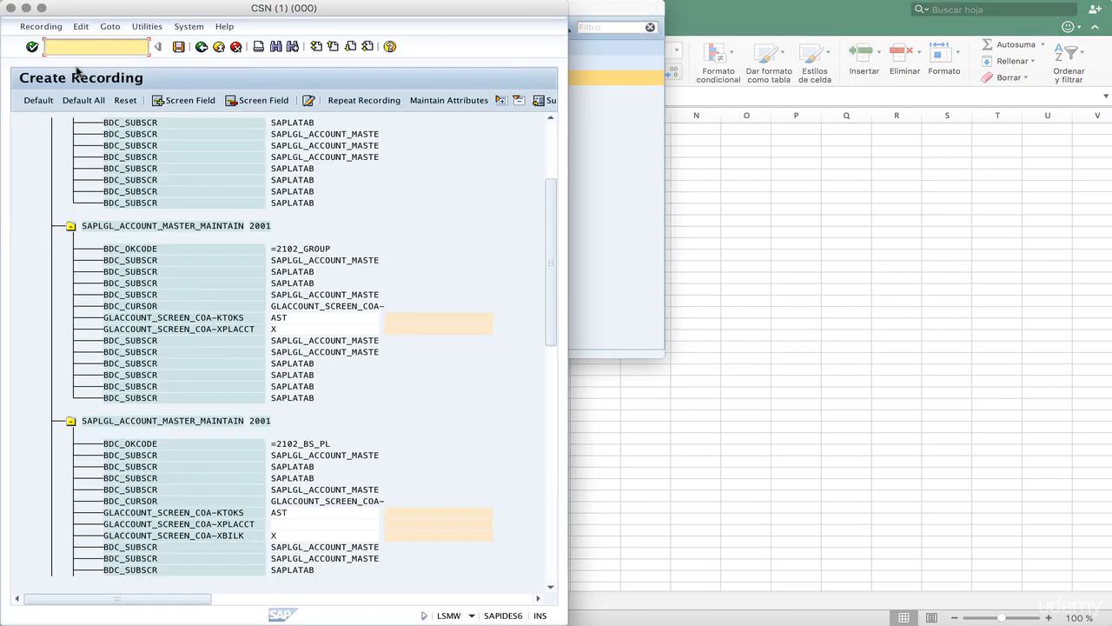
Step: Open FS00 in a new session beside the recording window and put the existing G/L account into change mode
type("/oFS0")
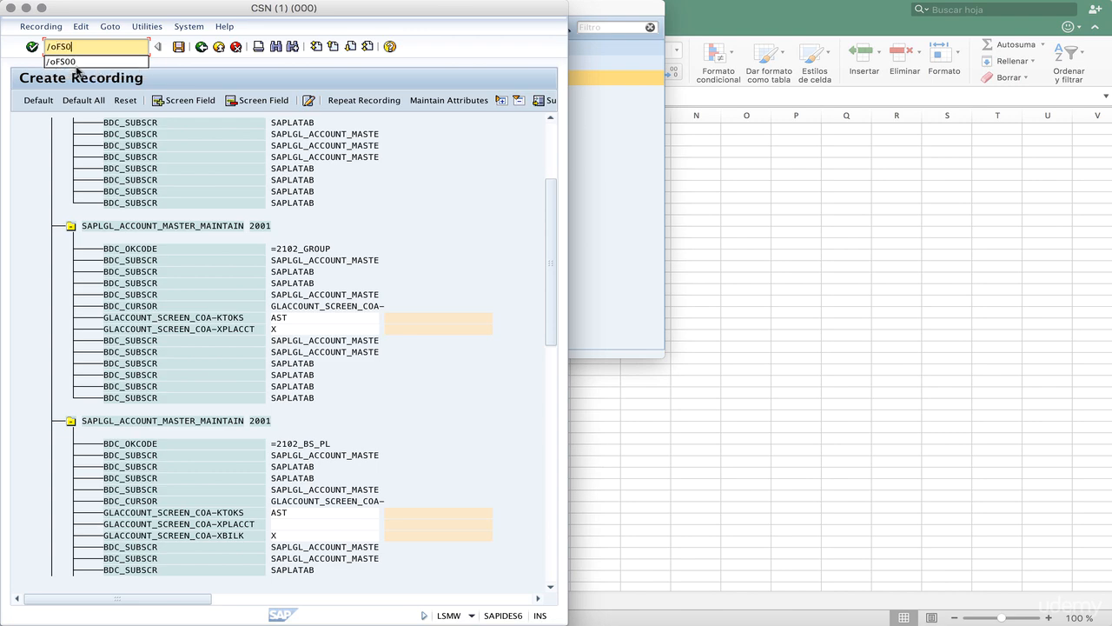
left_click(77, 62)
key("Return")
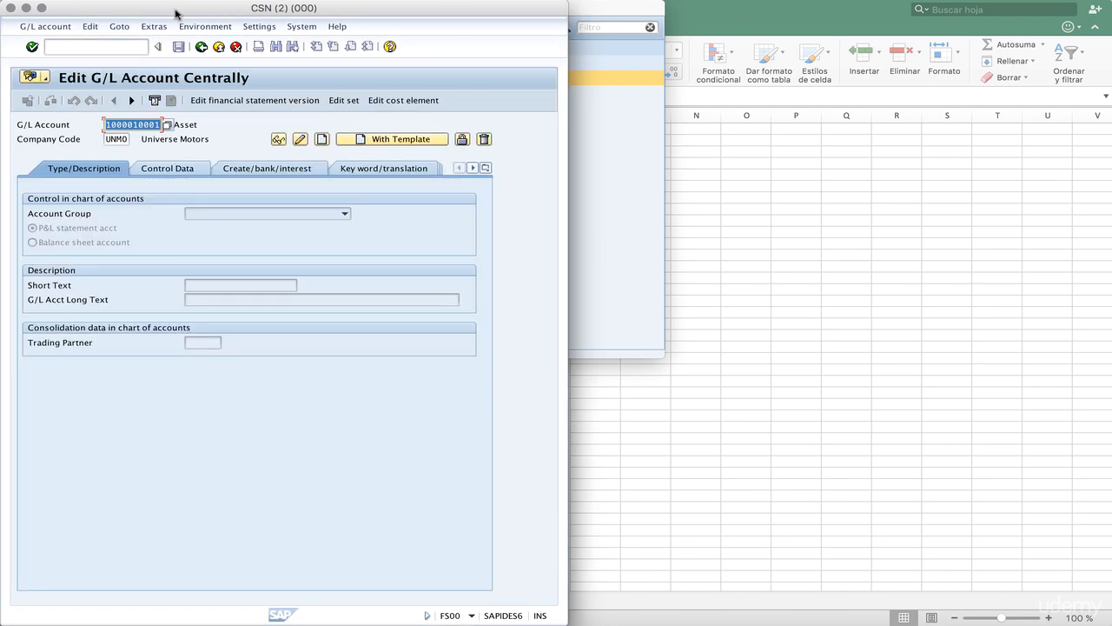
left_click_drag(176, 13, 721, 5)
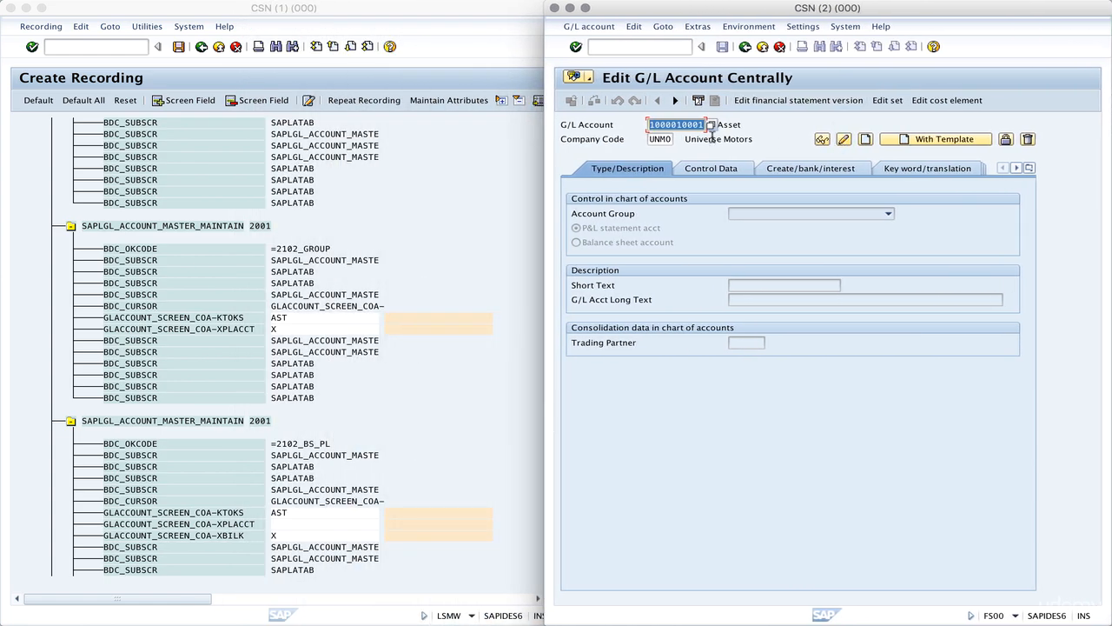
left_click(842, 140)
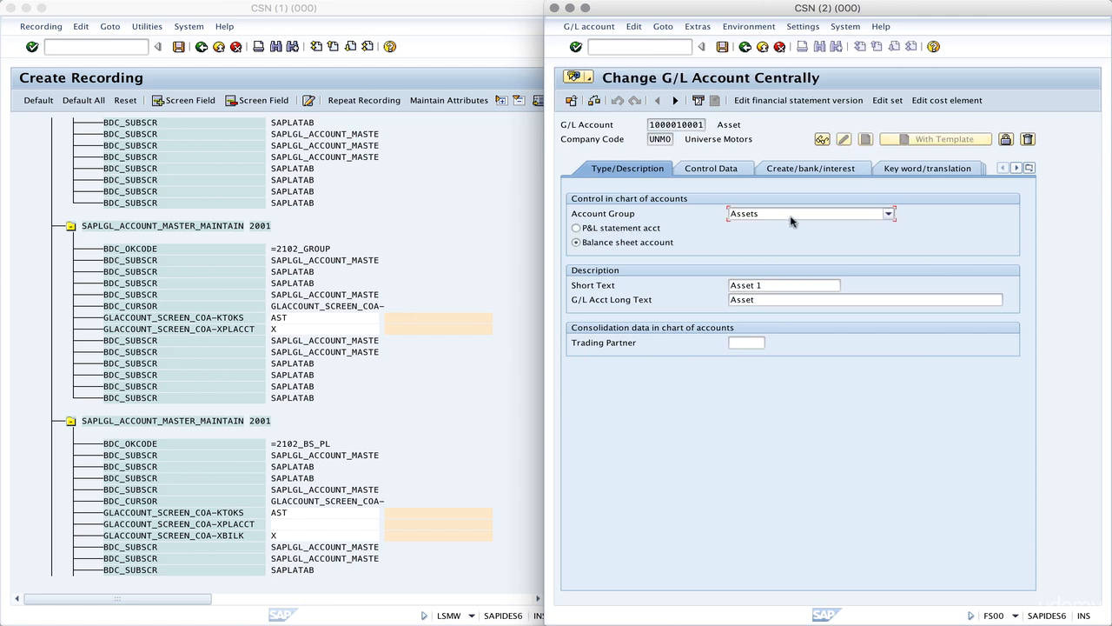
Step: Look up the technical field name of the P&L statement acct option through its help and compare it with the recording
left_click(608, 230)
right_click(607, 233)
left_click(589, 231)
right_click(589, 232)
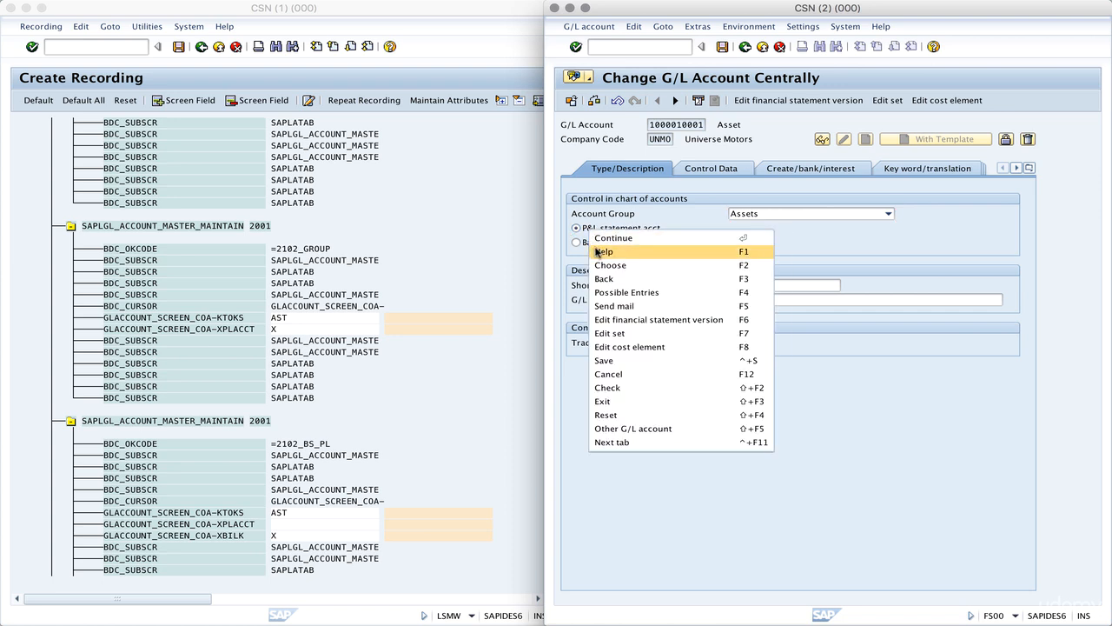
left_click(600, 251)
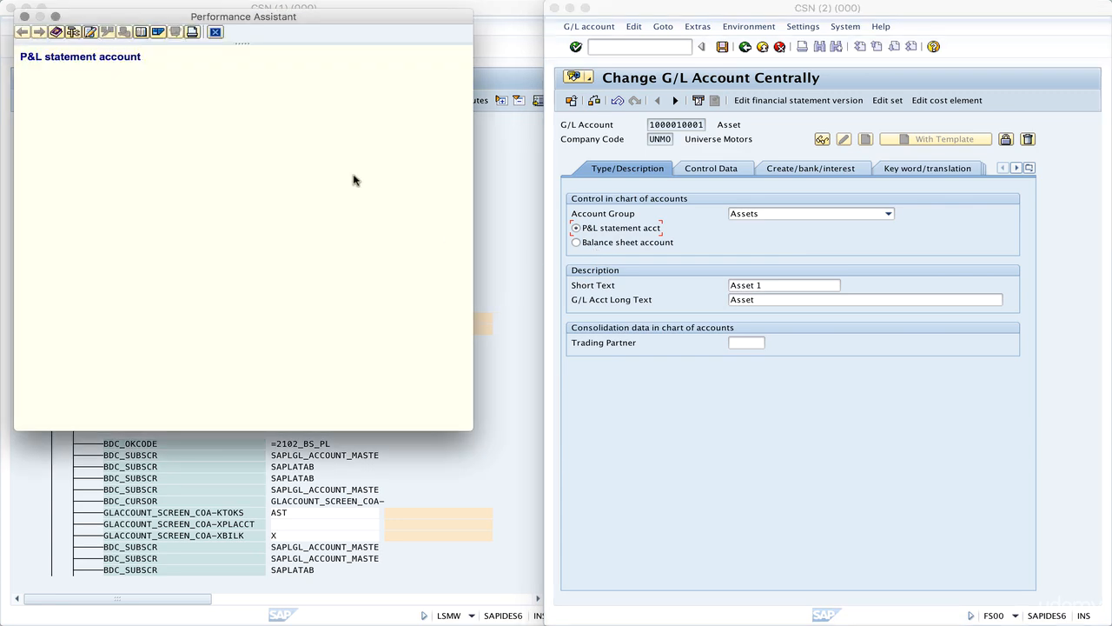
left_click(73, 33)
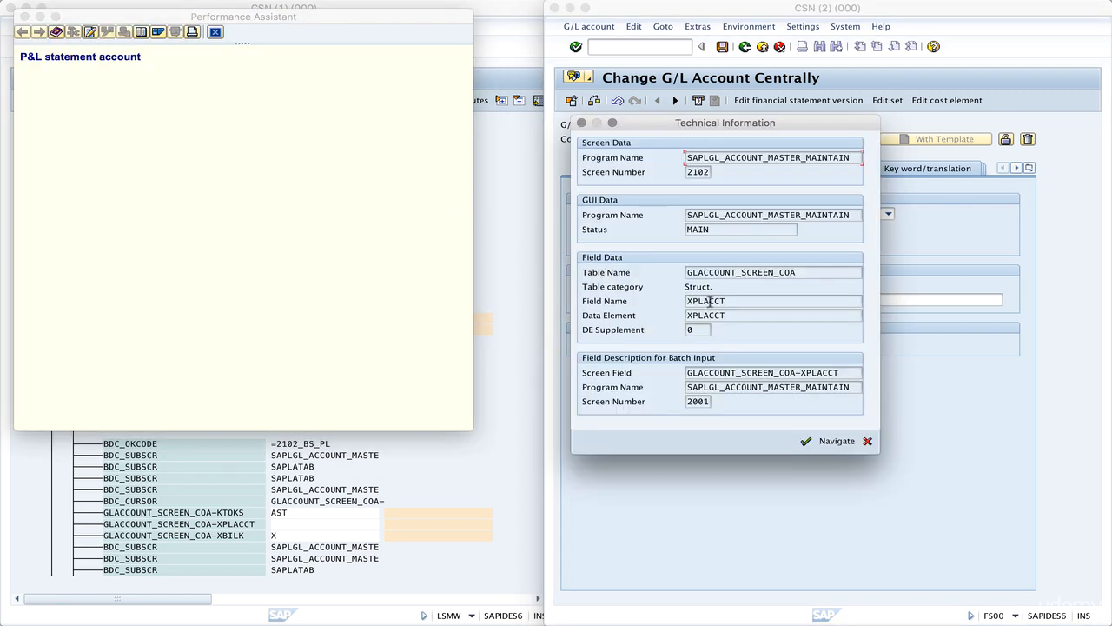
left_click_drag(386, 23, 911, 159)
left_click(829, 130)
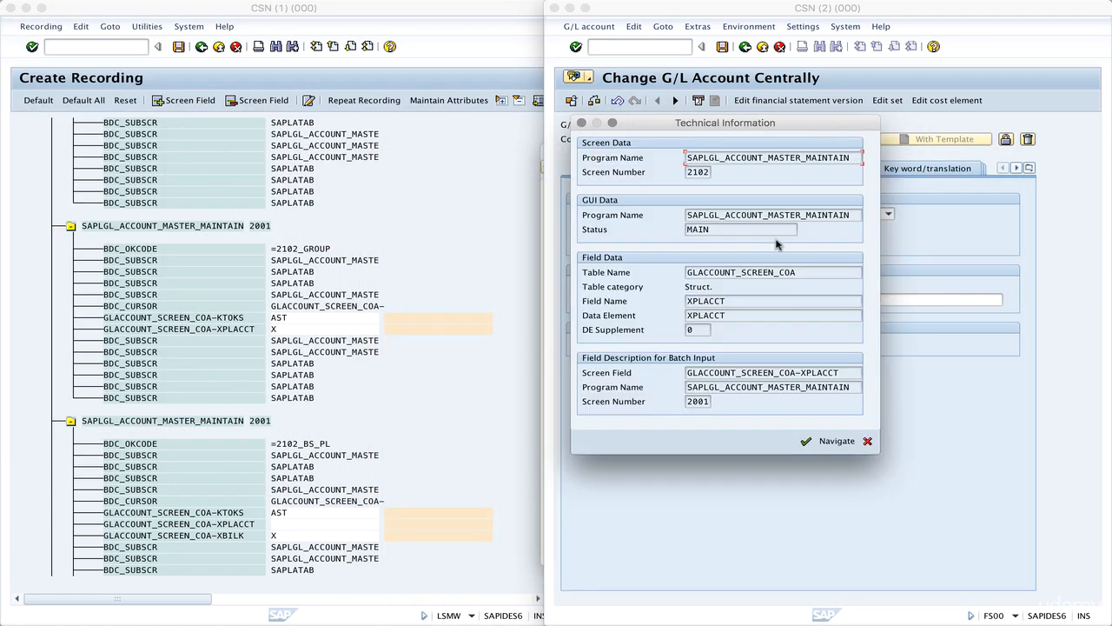
double_click(740, 302)
left_click(868, 442)
Step: Look up the technical field name of the Balance sheet account option, then close the FS00 session and enlarge the recording window
left_click(647, 245)
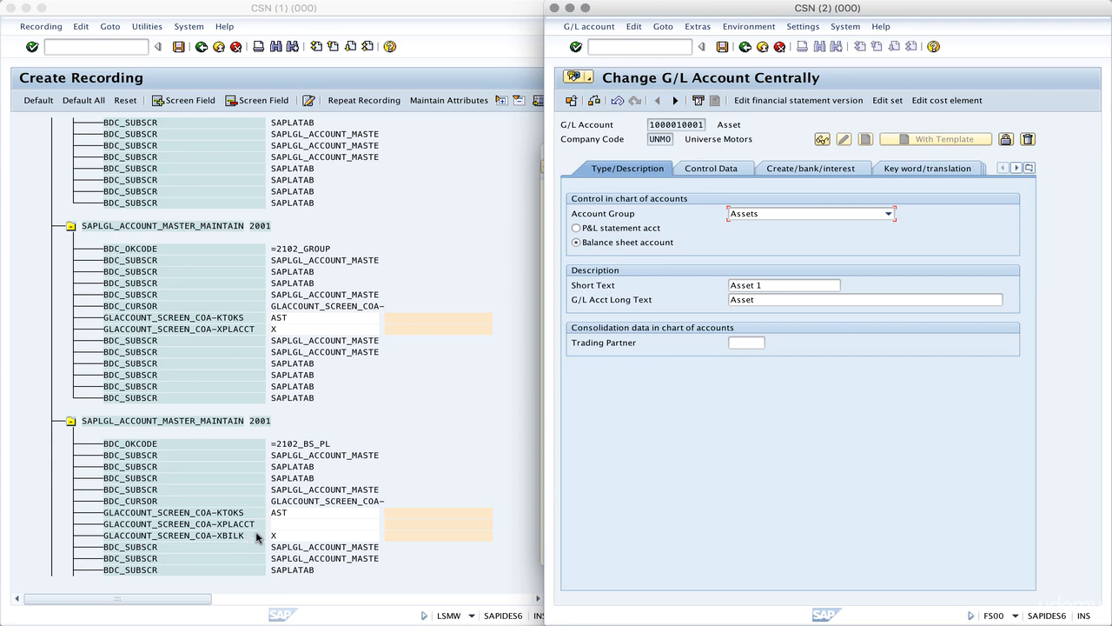
right_click(592, 247)
left_click(608, 268)
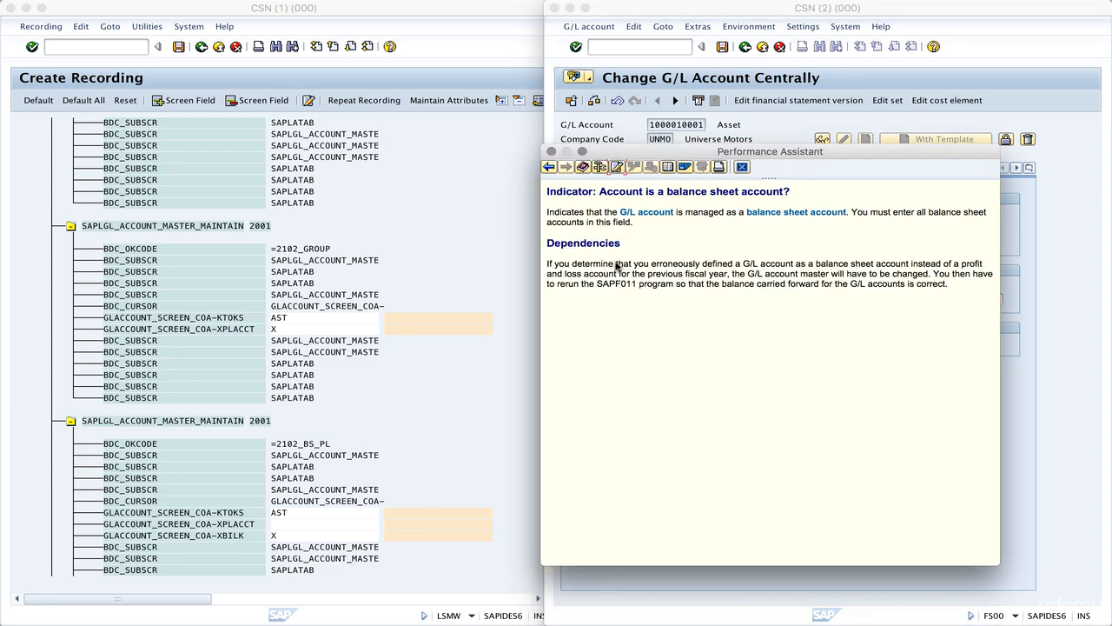
left_click(600, 167)
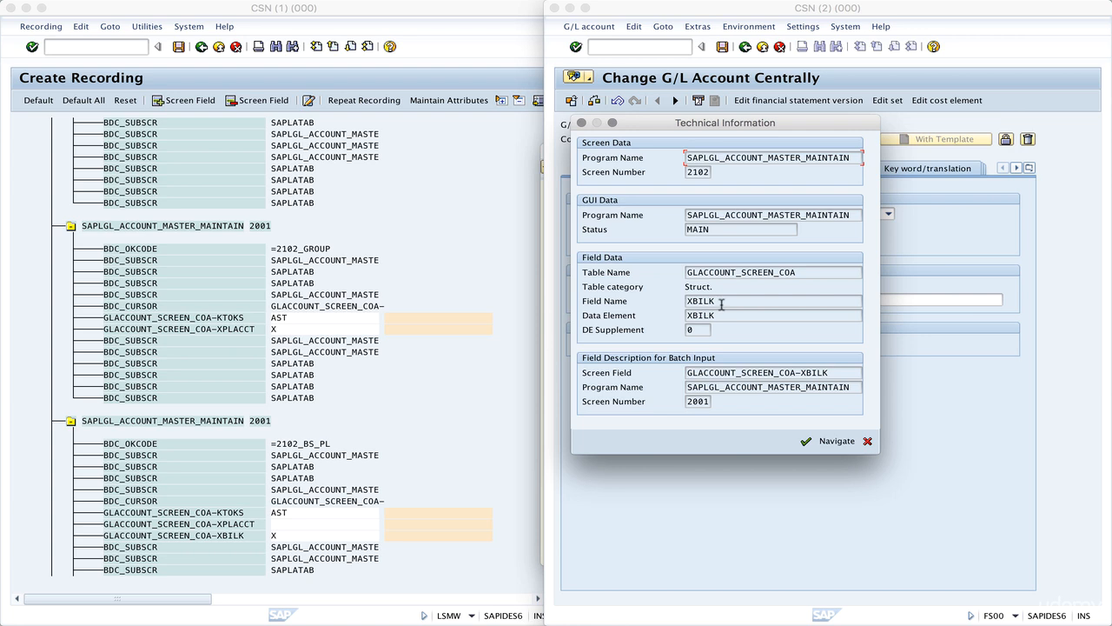
left_click(582, 122)
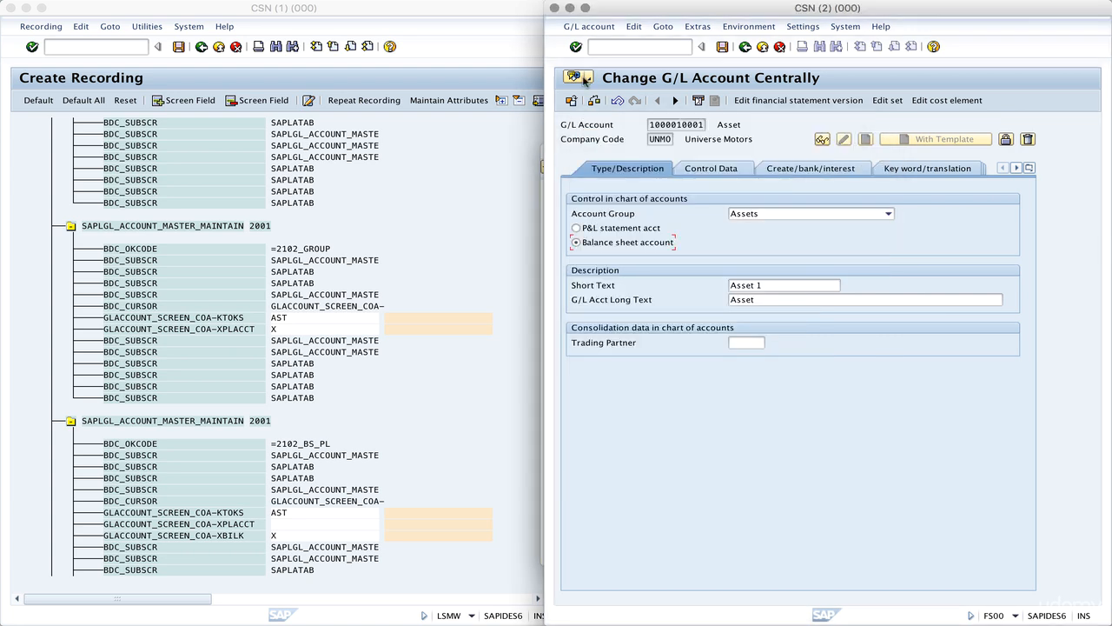
left_click(554, 8)
left_click(41, 8)
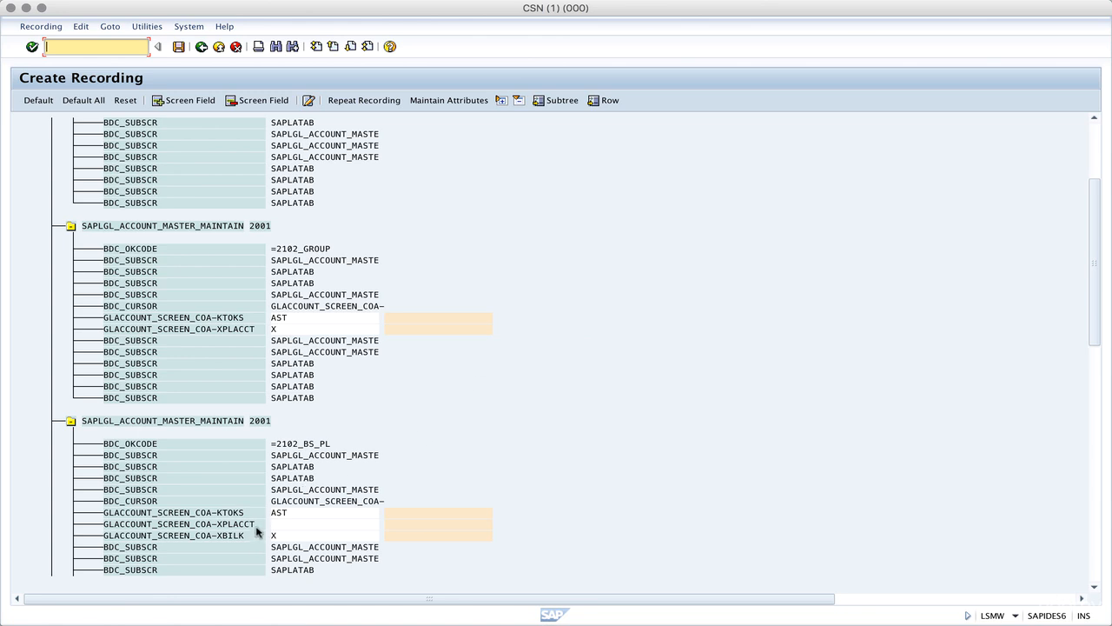
Step: Delete the screen fields GLACCOUNT_SCREEN_COA-KTOKS and GLACCOUNT_SCREEN_COA-XPLACCT from the recorded =2102_GROUP screen
left_click(202, 328)
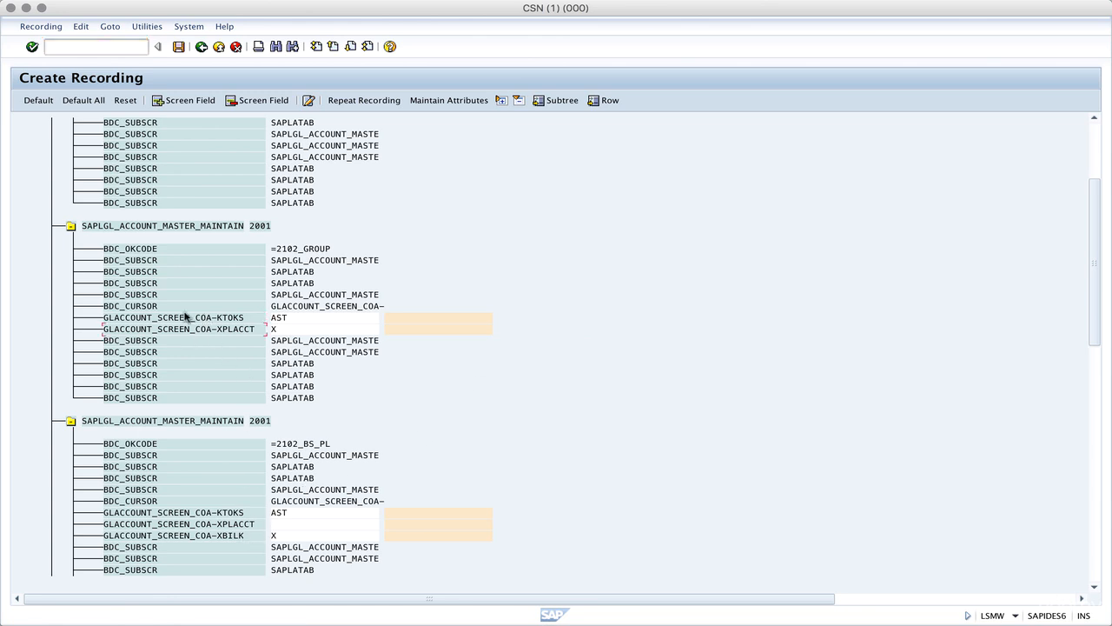
left_click(182, 329)
left_click(163, 321)
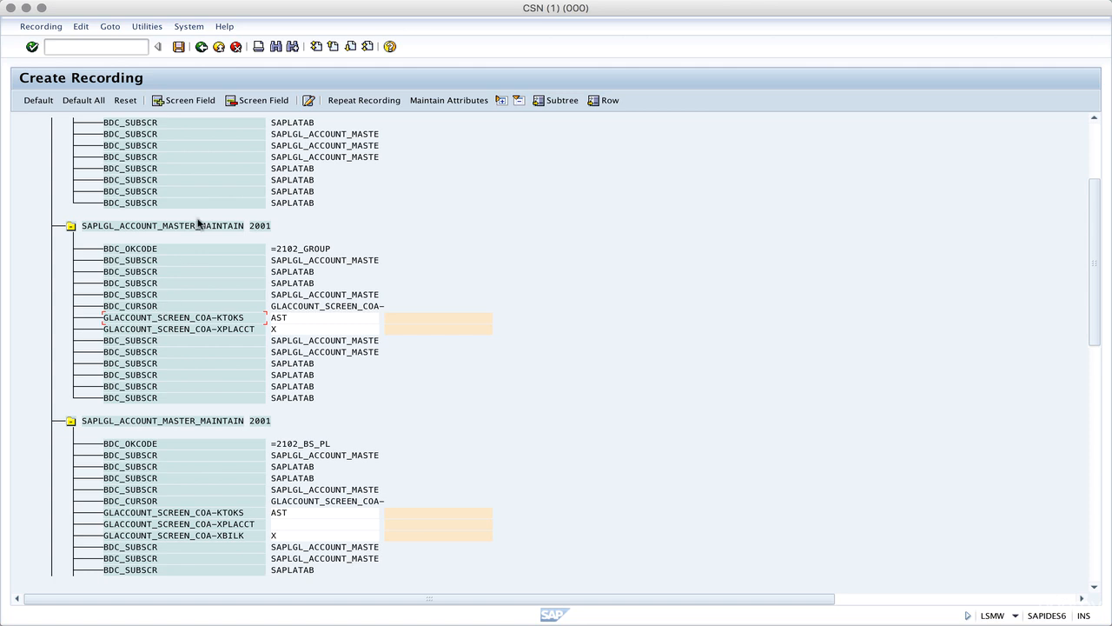
left_click(257, 102)
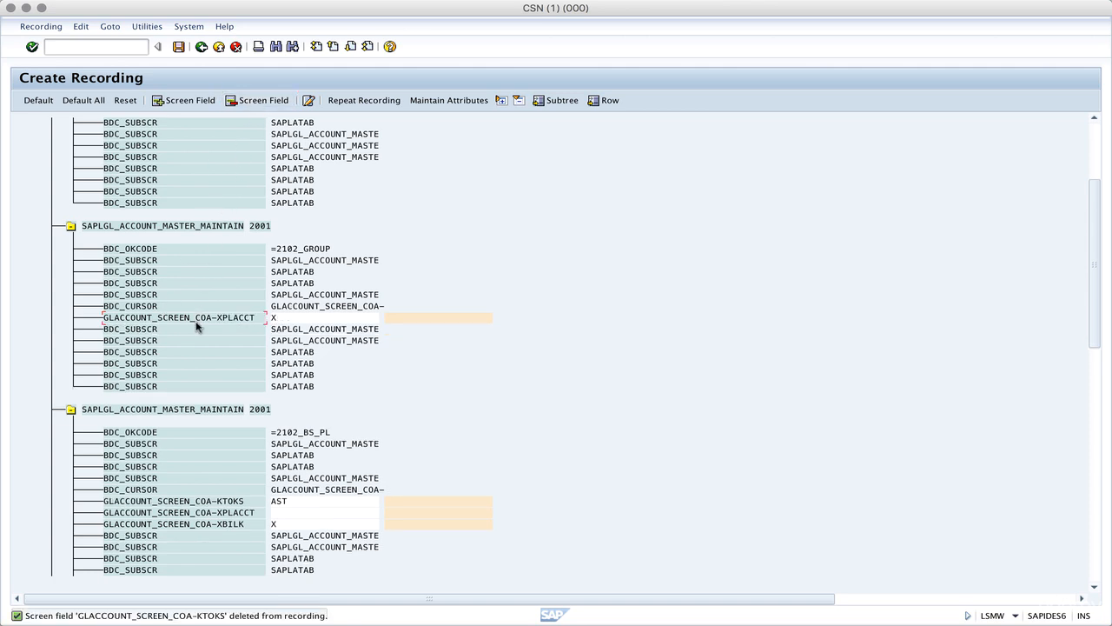
left_click(246, 102)
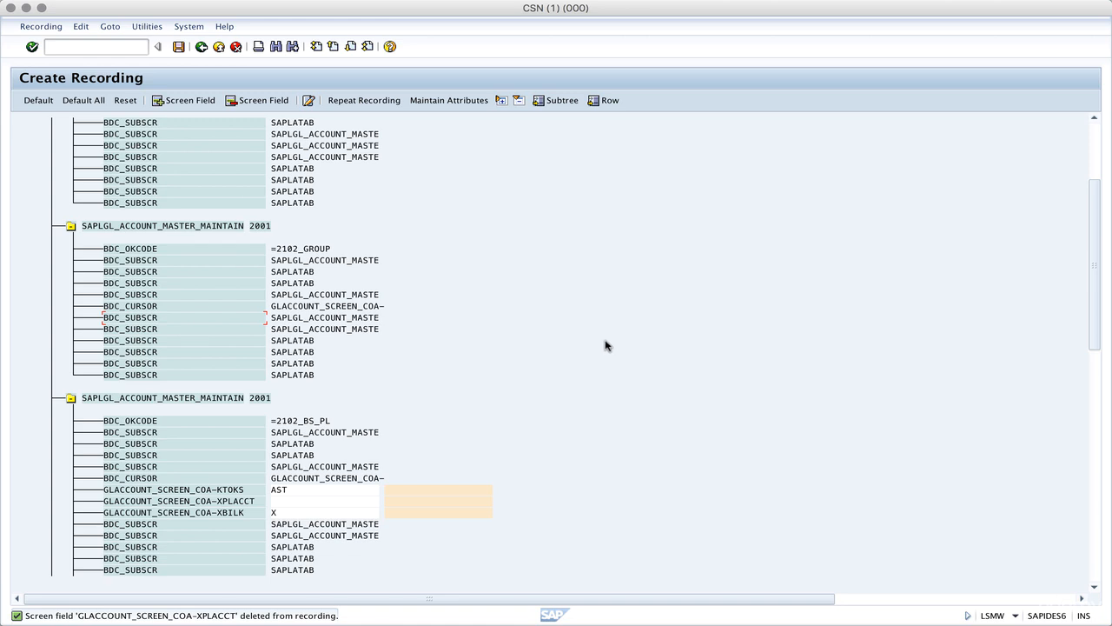
Step: Delete the screen fields GLACCOUNT_SCREEN_COA-KTOKS and GLACCOUNT_SCREEN_COA-XBILK from the recorded =TAB02 screen
scroll(606, 345, "down", 3)
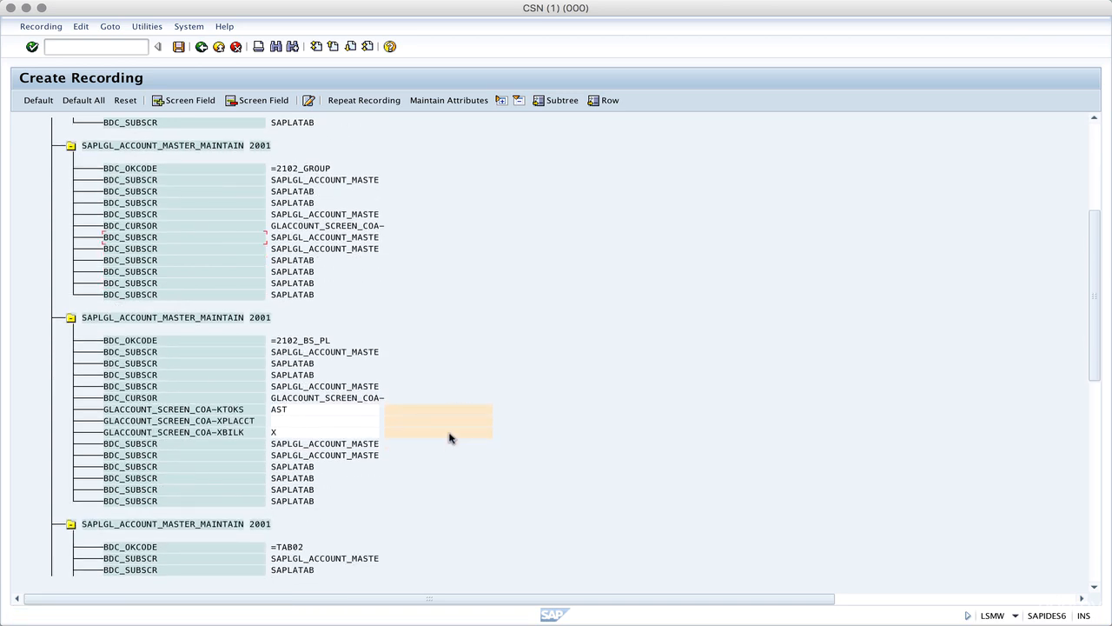
scroll(546, 423, "down", 3)
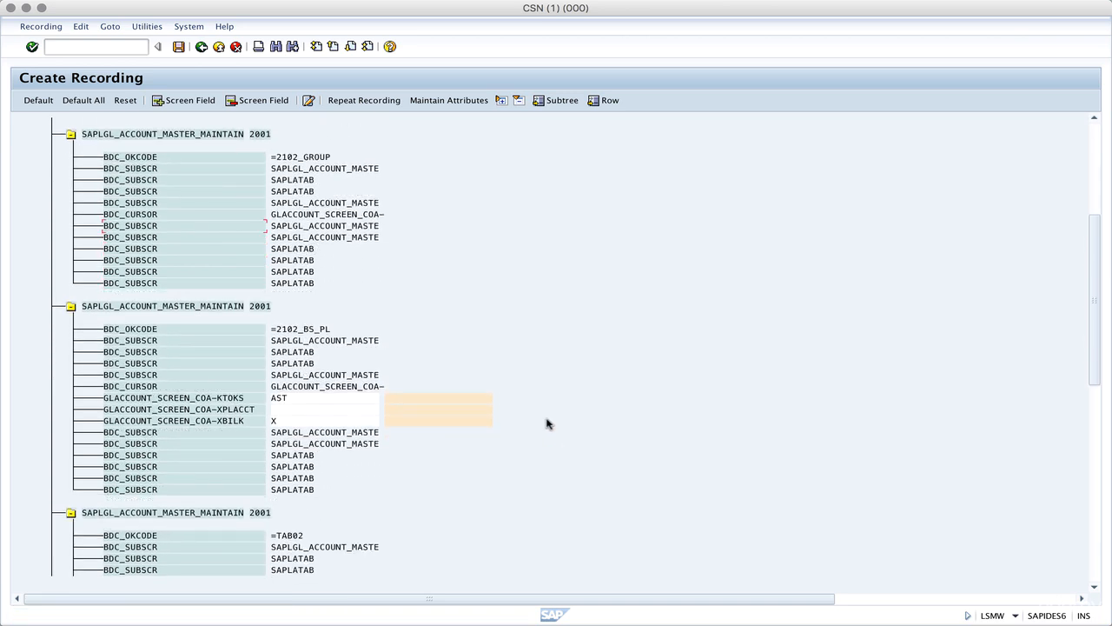
scroll(546, 424, "down", 3)
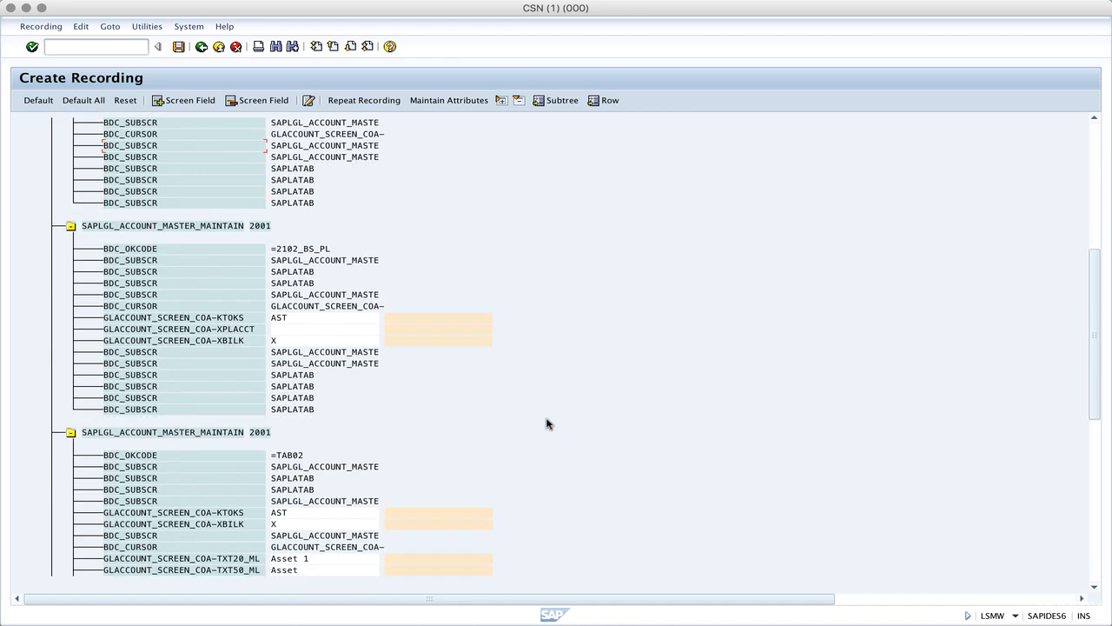
scroll(547, 423, "down", 1)
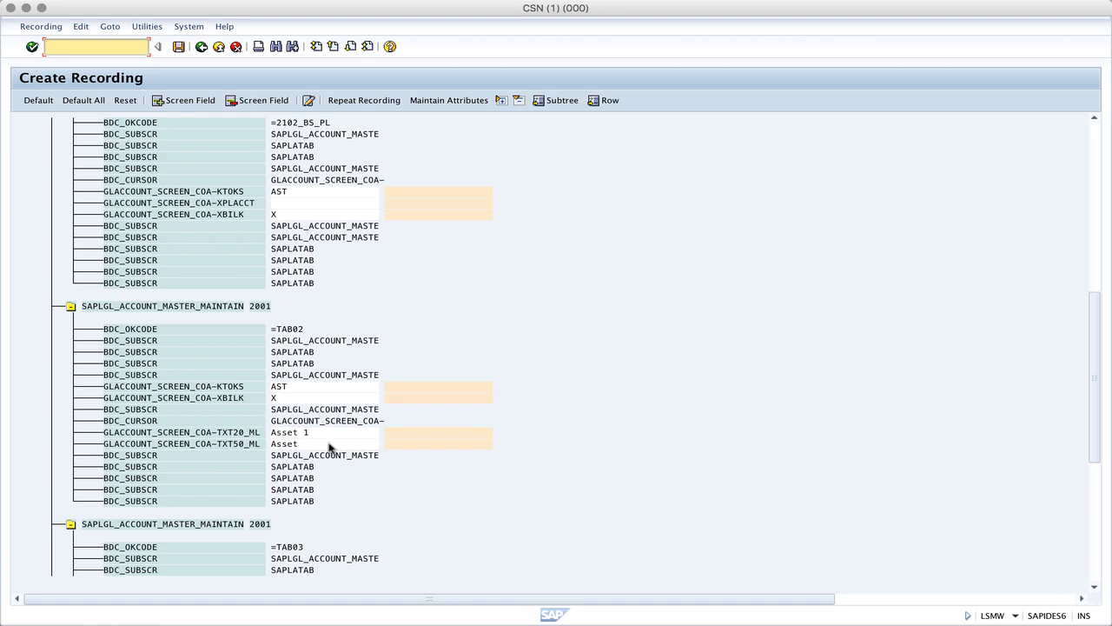
left_click(212, 387)
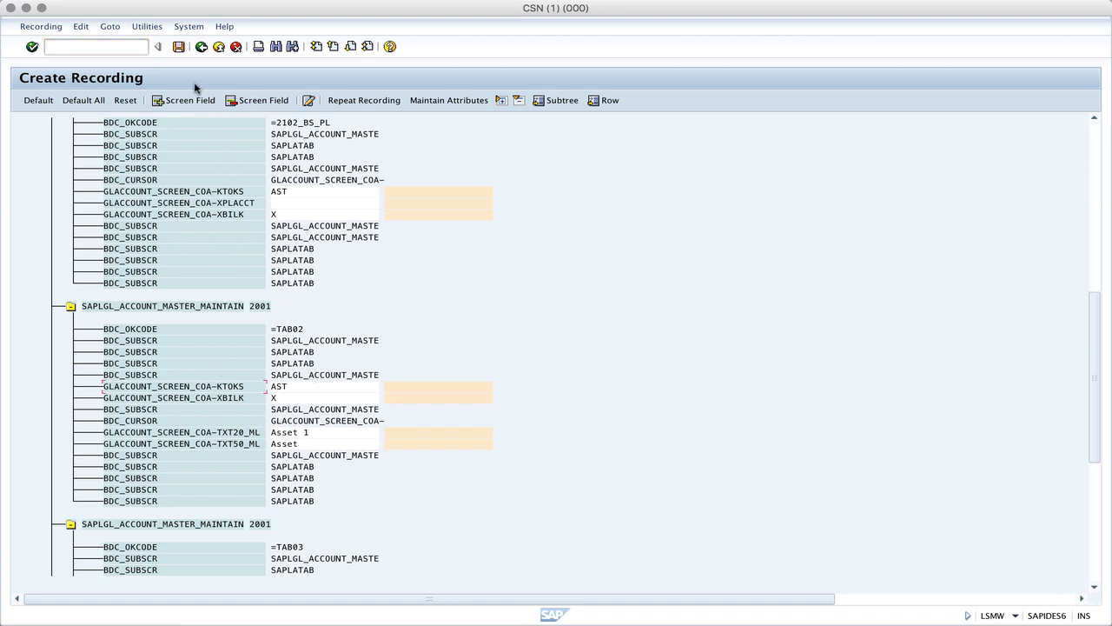
left_click(267, 100)
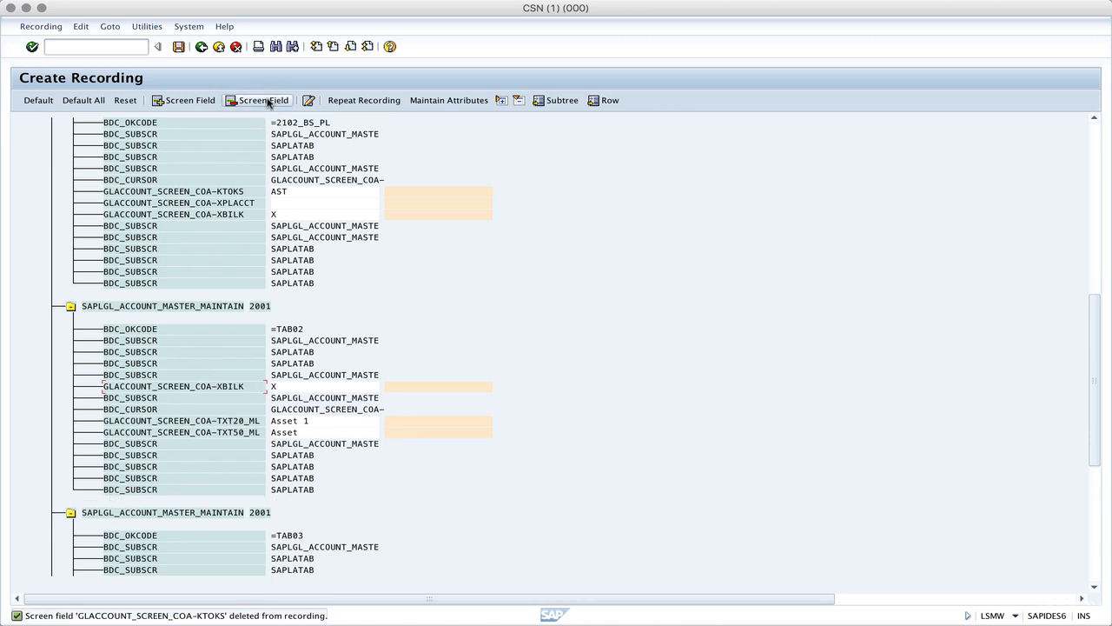
left_click(266, 101)
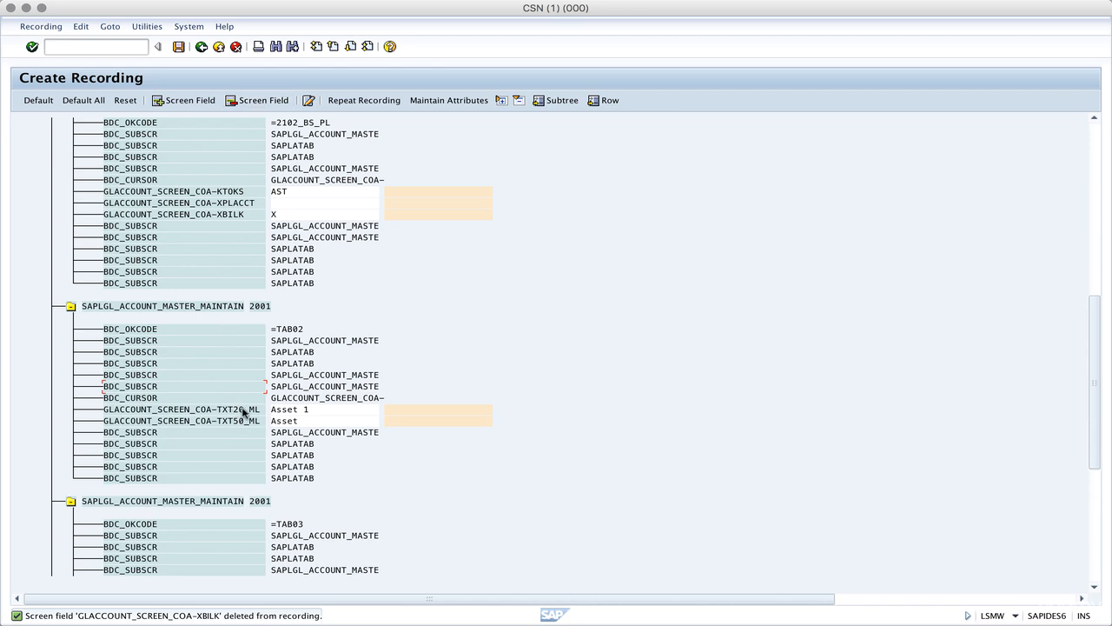
Step: Assign TEXT1 as both names of the recorded field GLACCOUNT_SCREEN_COA-TXT20_ML and clear its default value
double_click(418, 413)
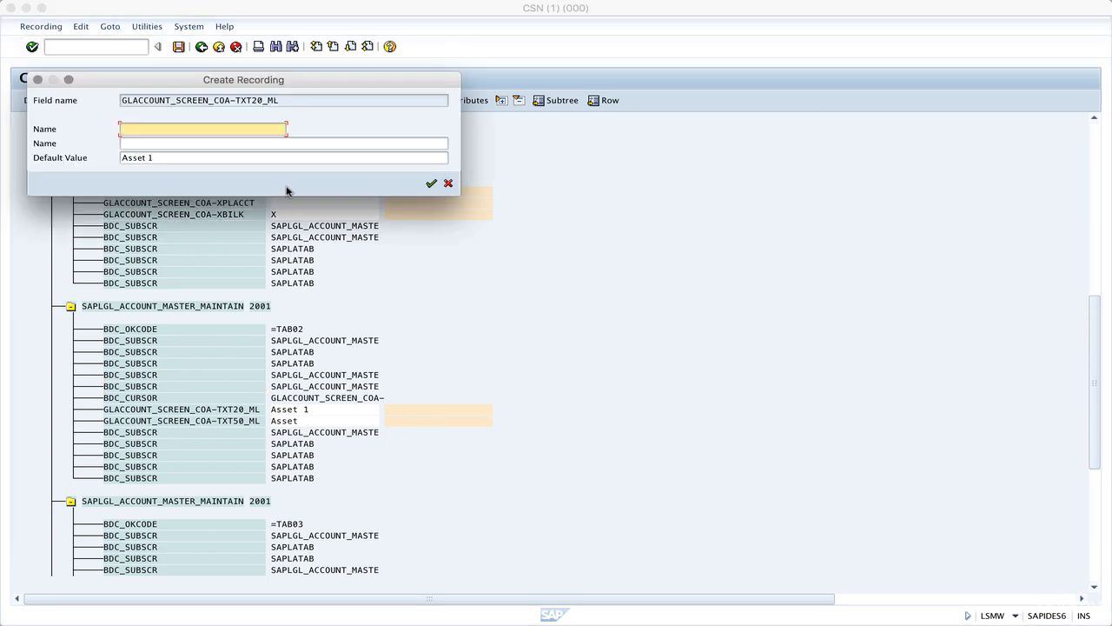
type("TEXT1")
key("Tab")
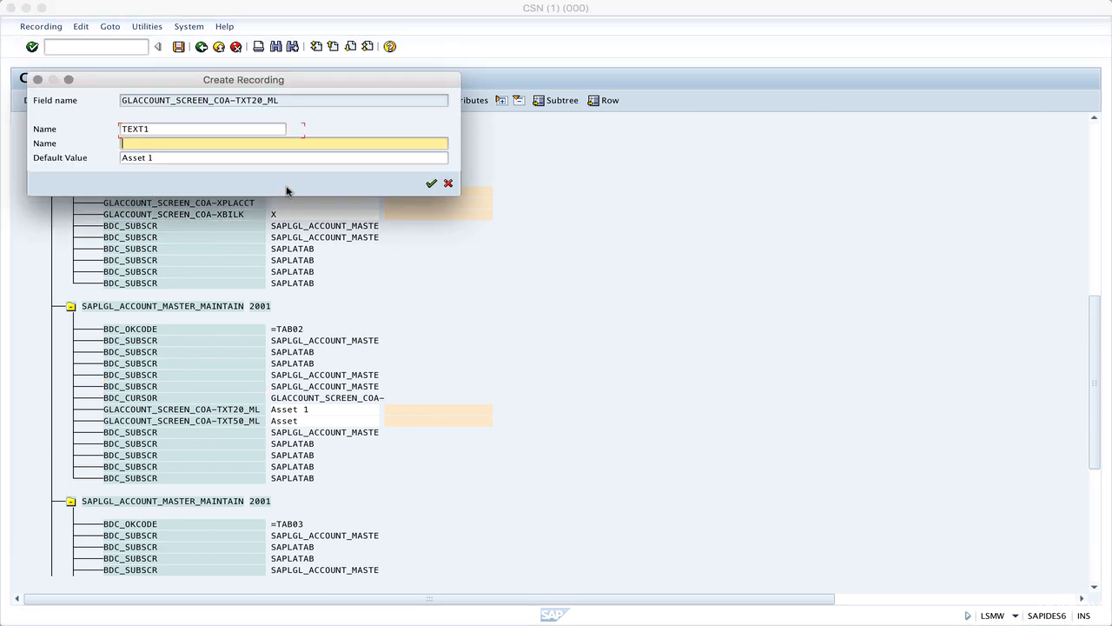
type("TEXT1")
key("Tab")
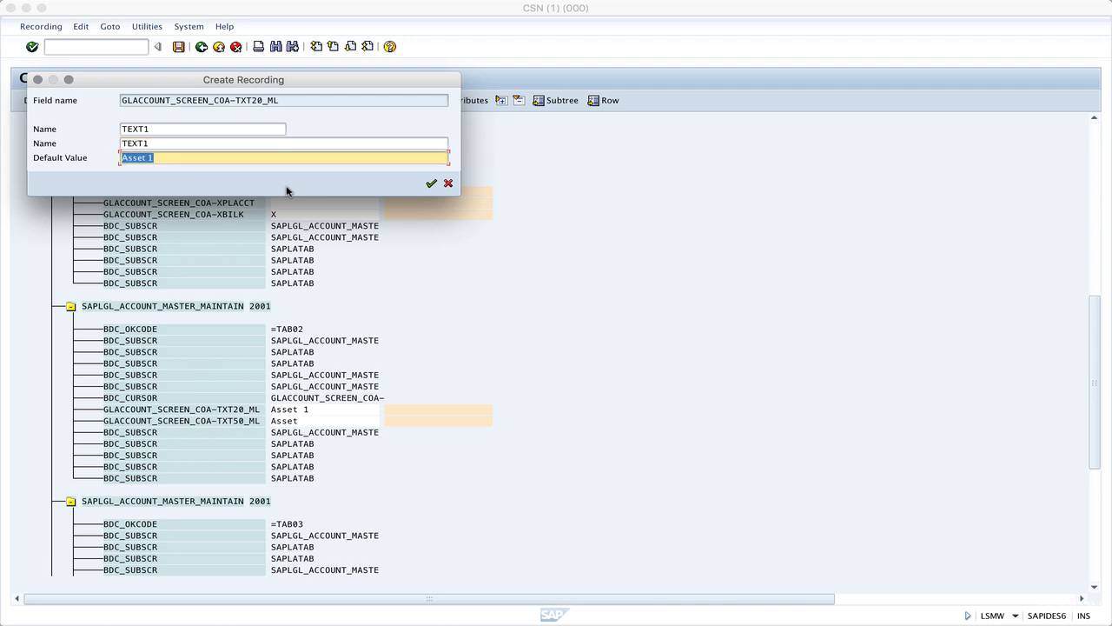
key("BackSpace")
key("Return")
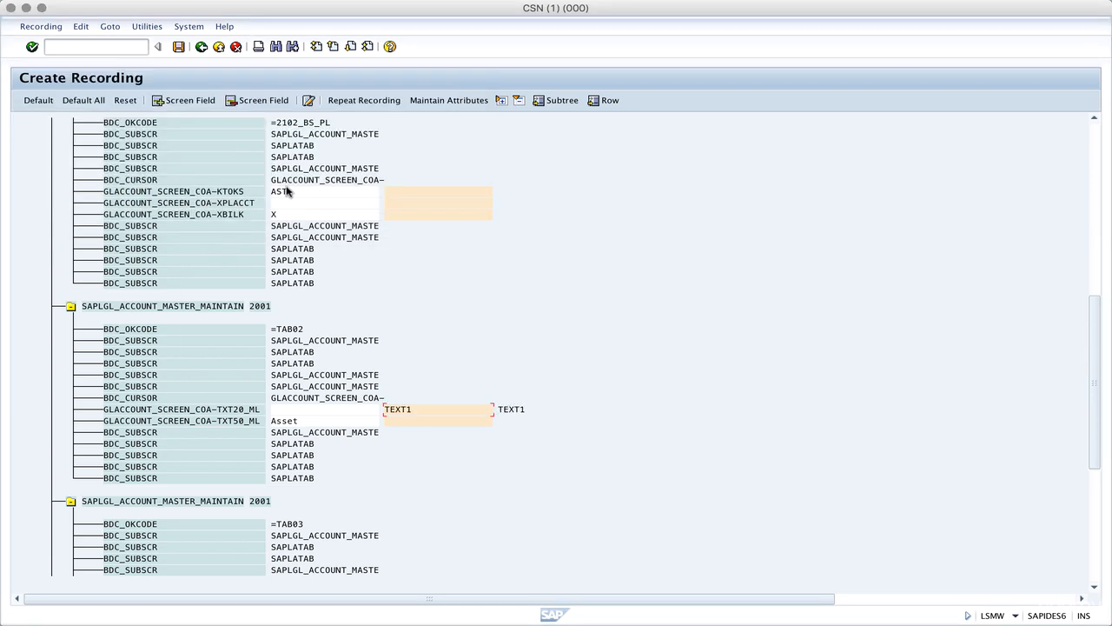
Step: Switch to the Excel workbook, enter the headers "Text1" in B1 and "Text2" in C1, and return to the SAP recording
key("super+Tab")
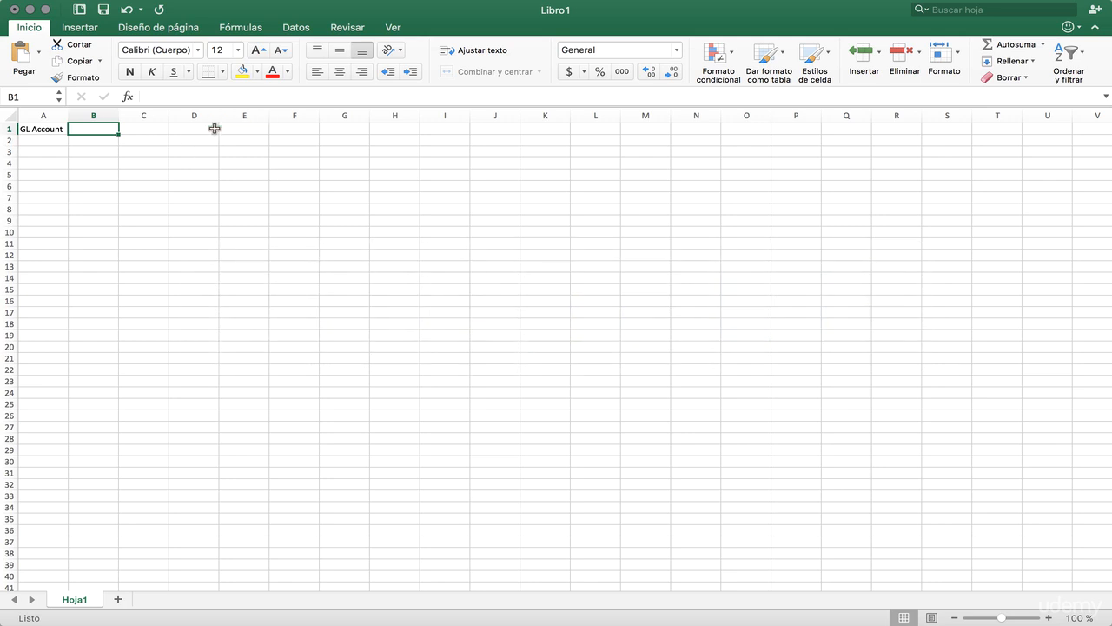
type("Text1")
key("Tab")
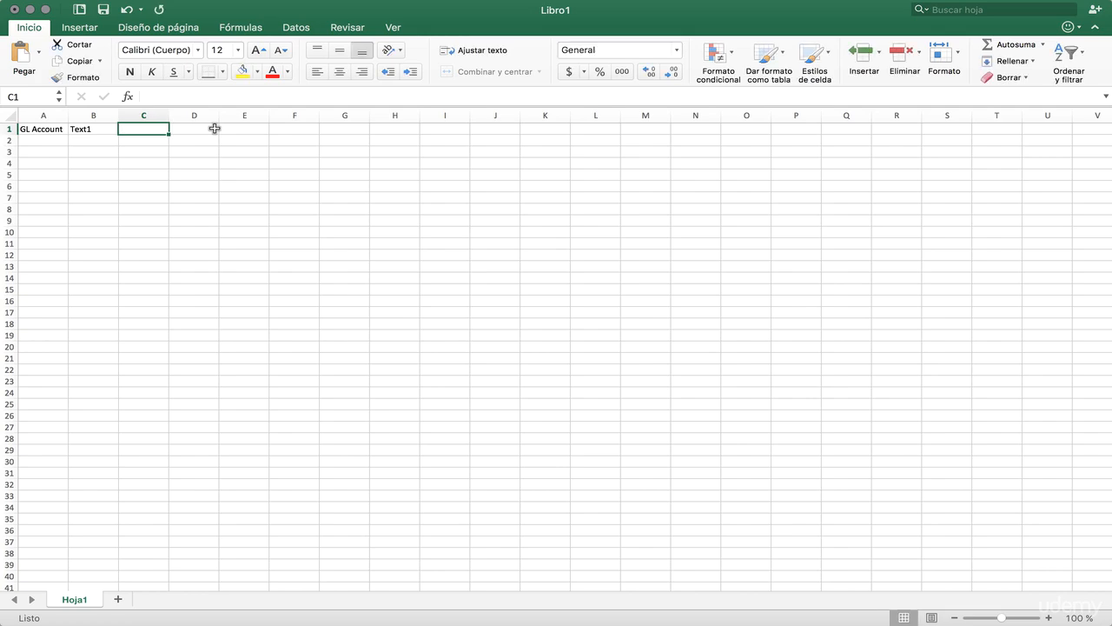
type("Text2")
key("Return")
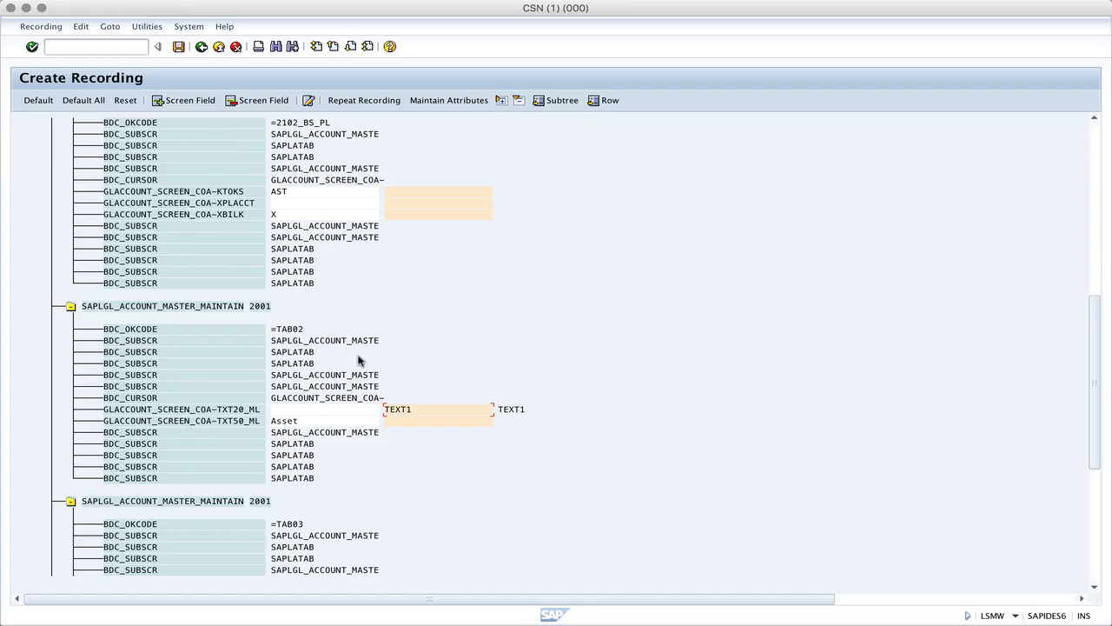
Step: Assign TEXT2 as both names of the recorded field GLACCOUNT_SCREEN_COA-TXT50_ML and clear its default value
double_click(407, 420)
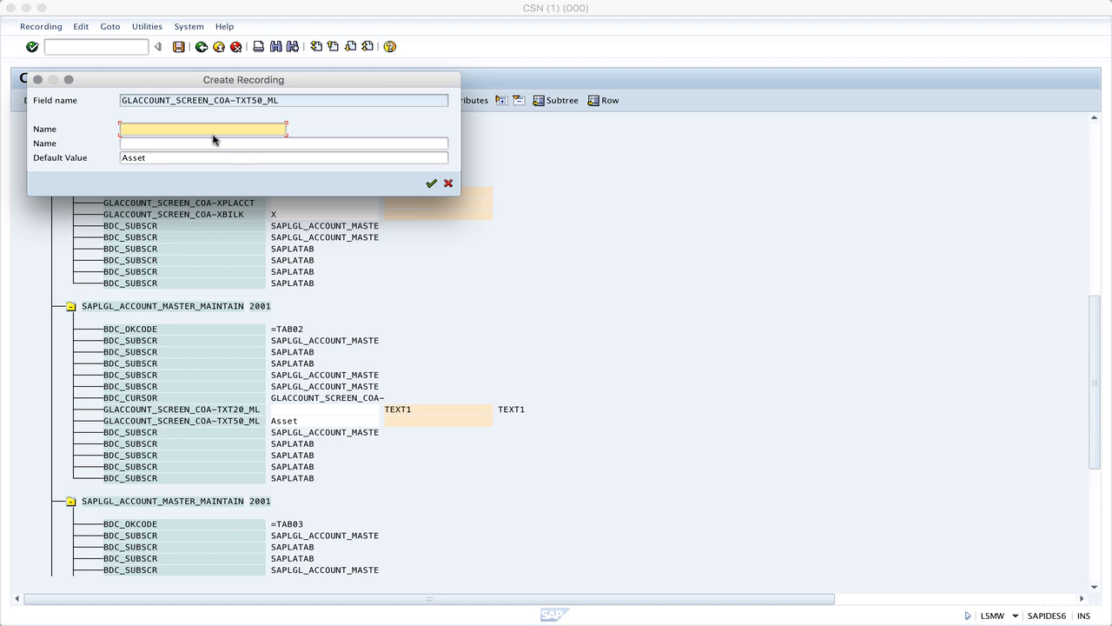
type("TEXT2")
key("Tab")
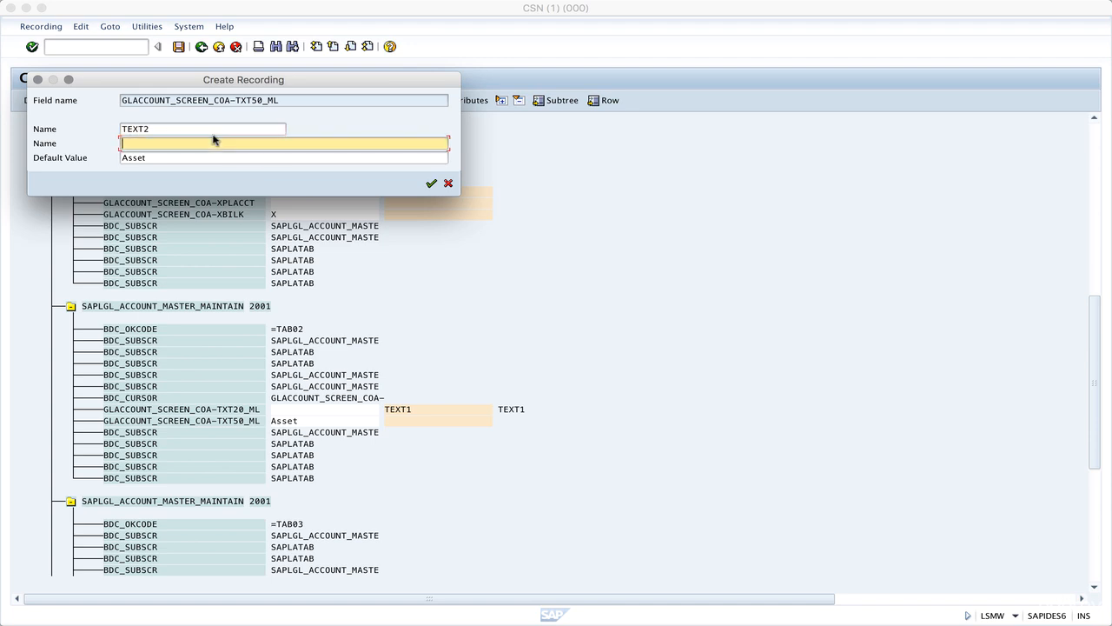
type("TEXT2")
key("Tab")
key("BackSpace")
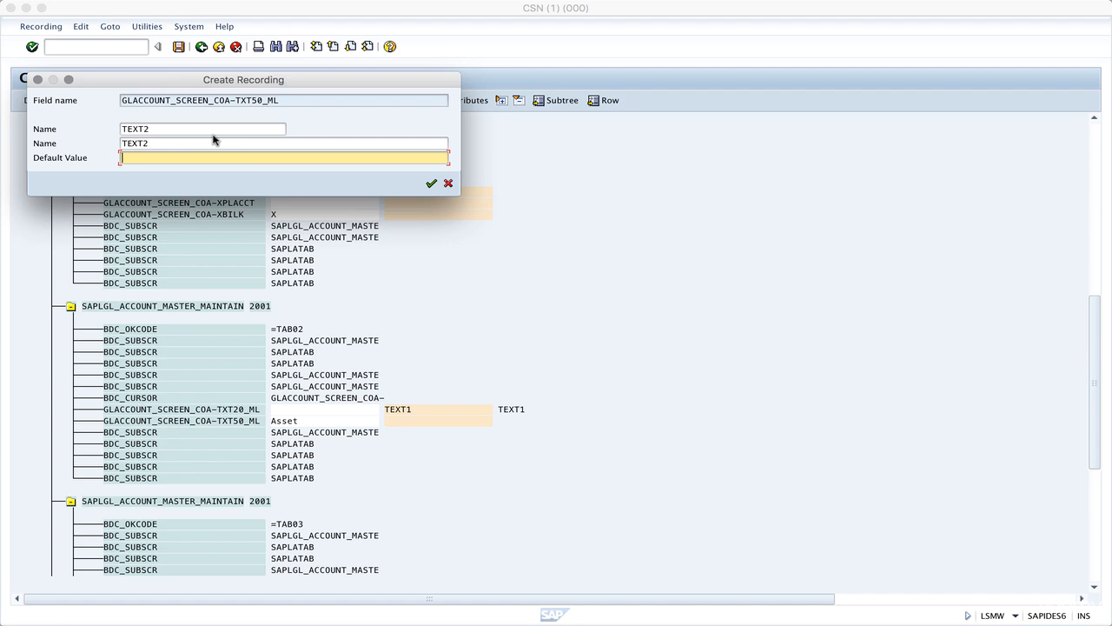
key("Return")
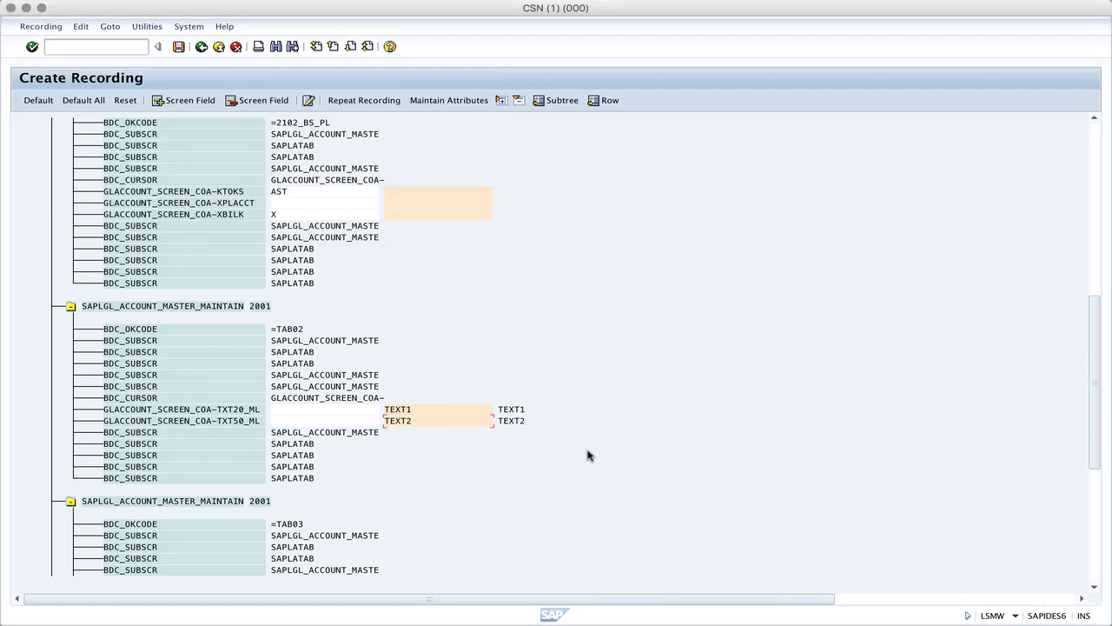
Step: Open transaction FS00 in a new session and show the existing G/L account's control data in change mode
scroll(588, 455, "down", 5)
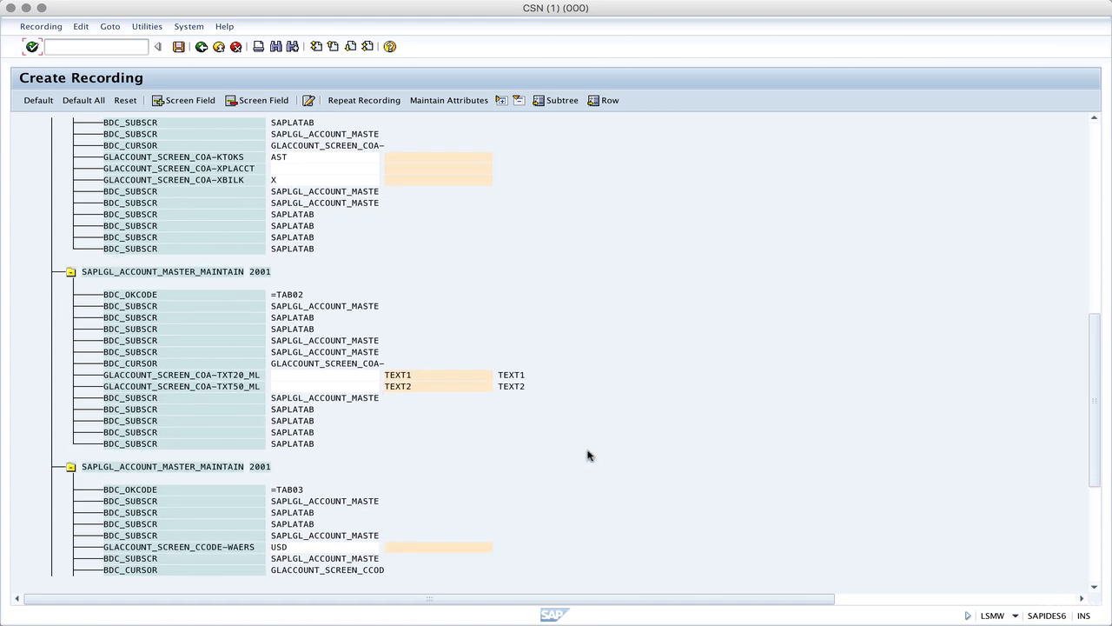
scroll(587, 455, "down", 1)
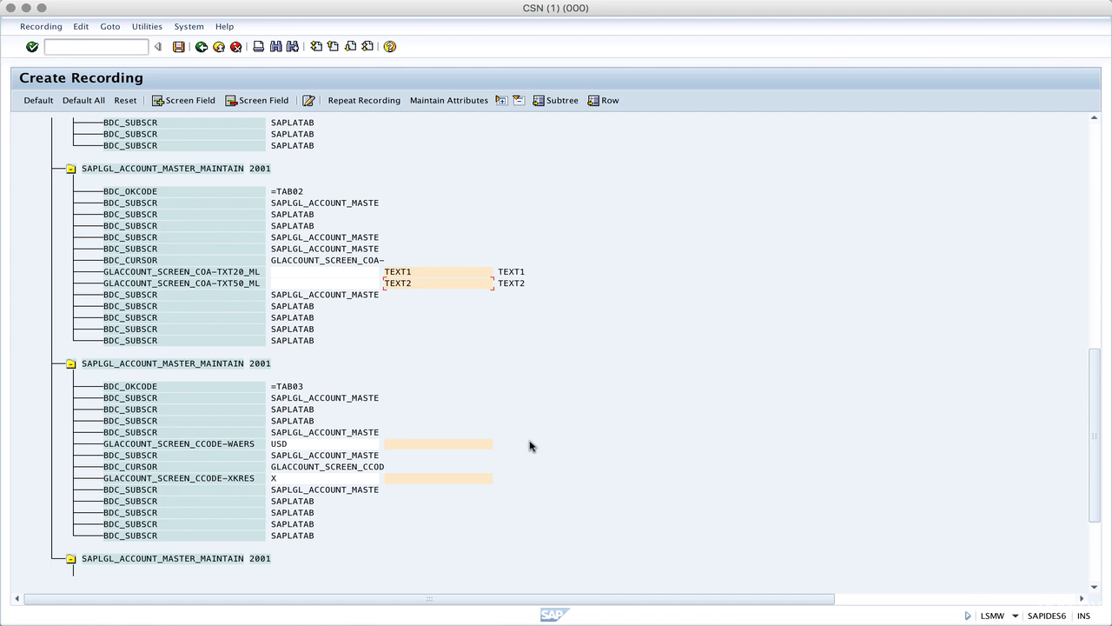
scroll(540, 445, "down", 3)
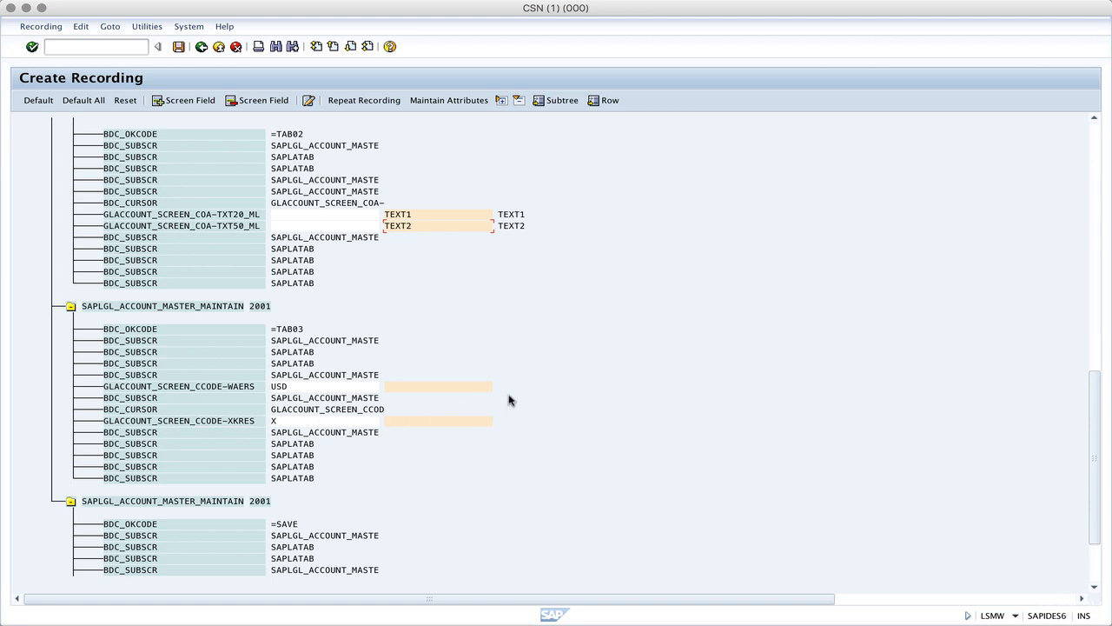
left_click(107, 45)
type("/oFS00")
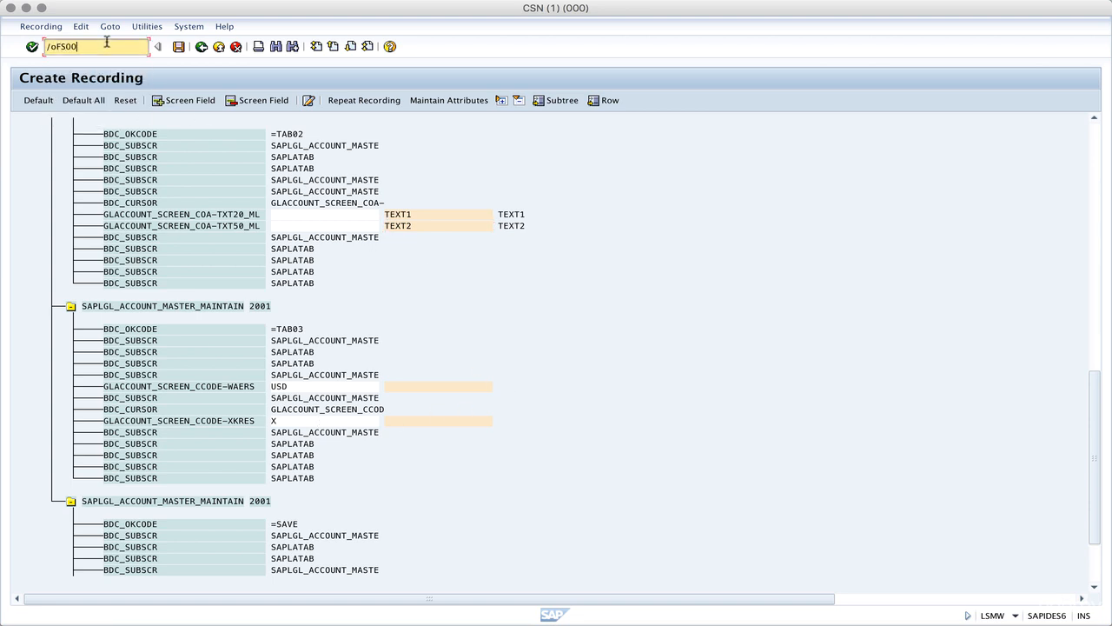
key("Return")
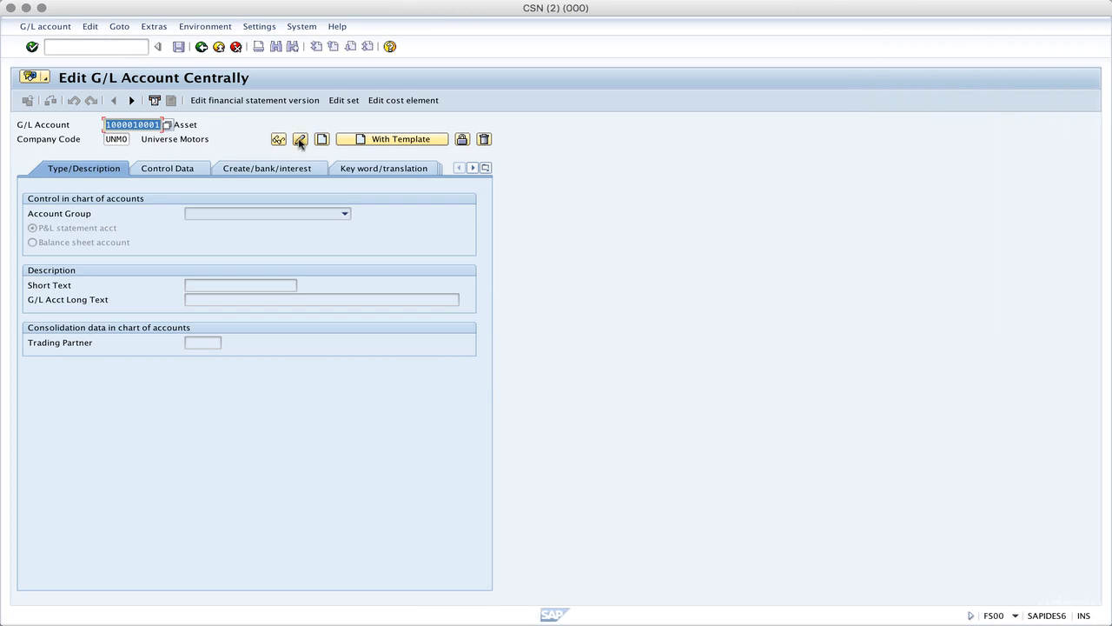
left_click(299, 139)
left_click(178, 171)
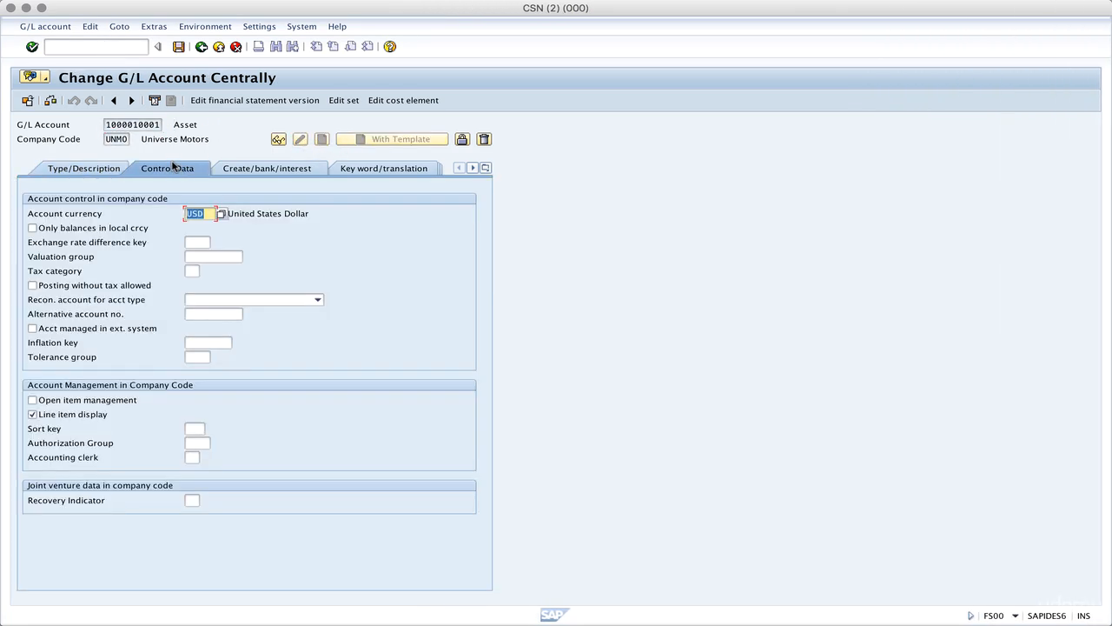
Step: Look up the technical field name behind the Line item display checkbox and return to the recording session
left_click(94, 418)
right_click(87, 418)
left_click(98, 425)
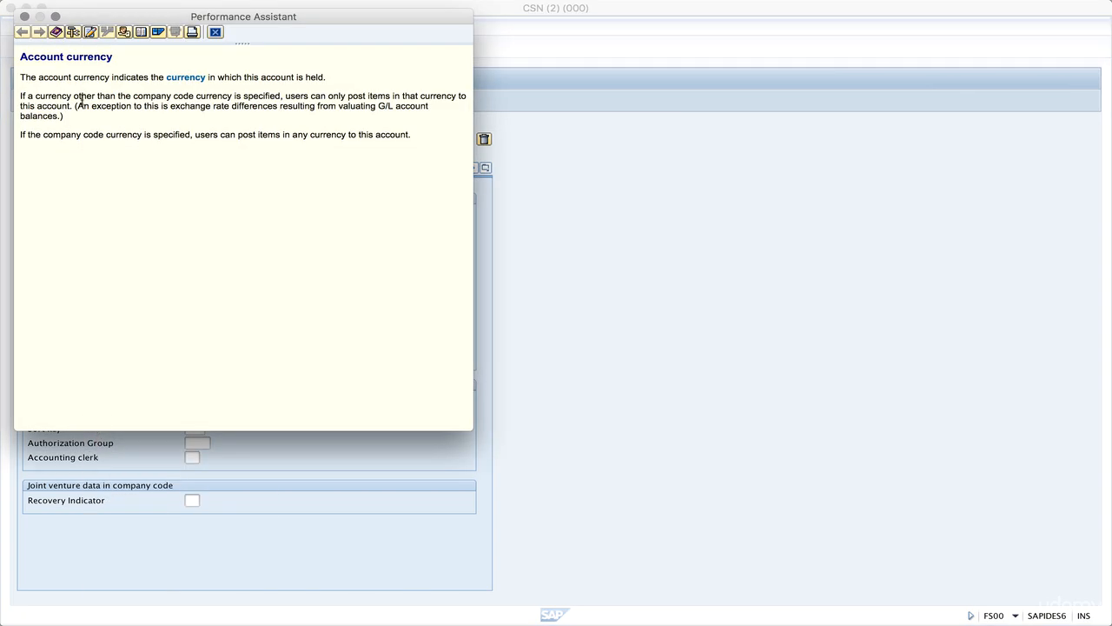
left_click(24, 16)
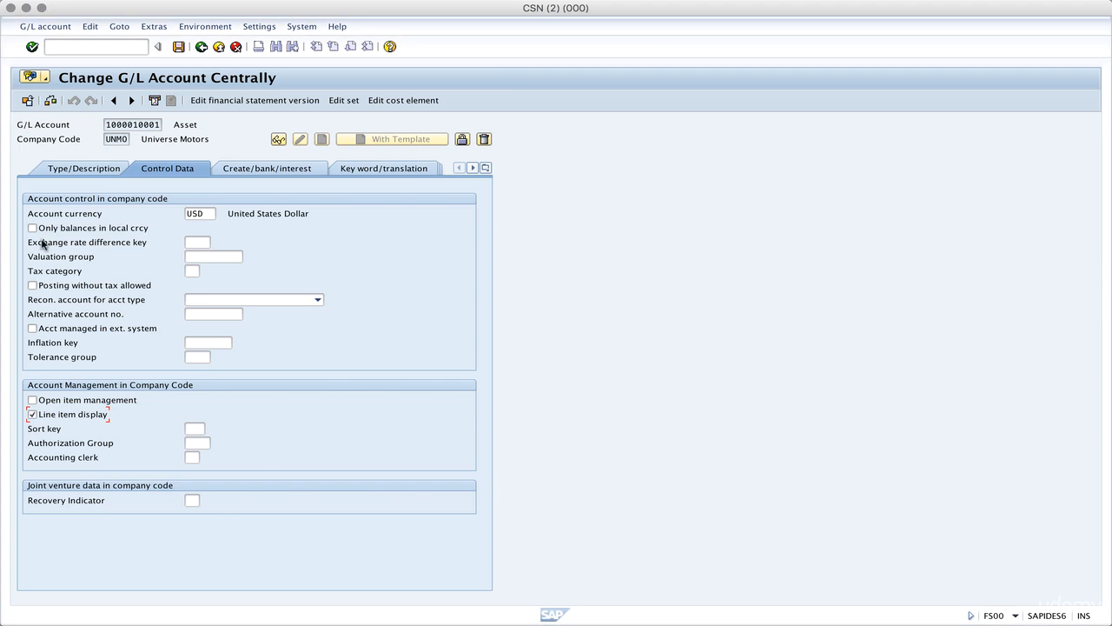
right_click(60, 417)
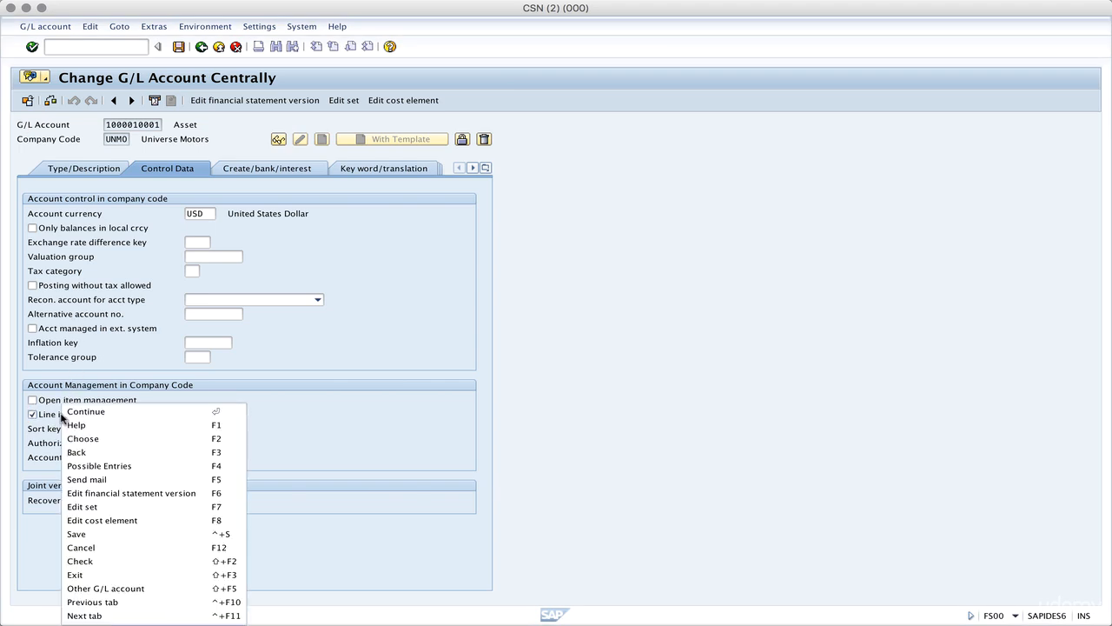
left_click(77, 427)
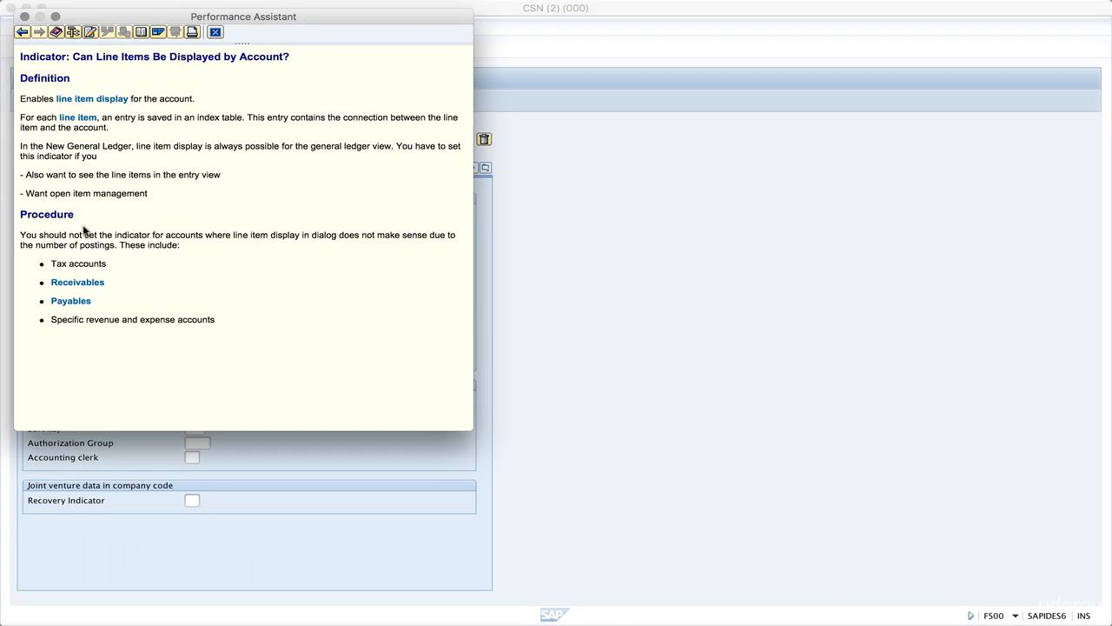
left_click(74, 32)
left_click_drag(179, 304, 109, 306)
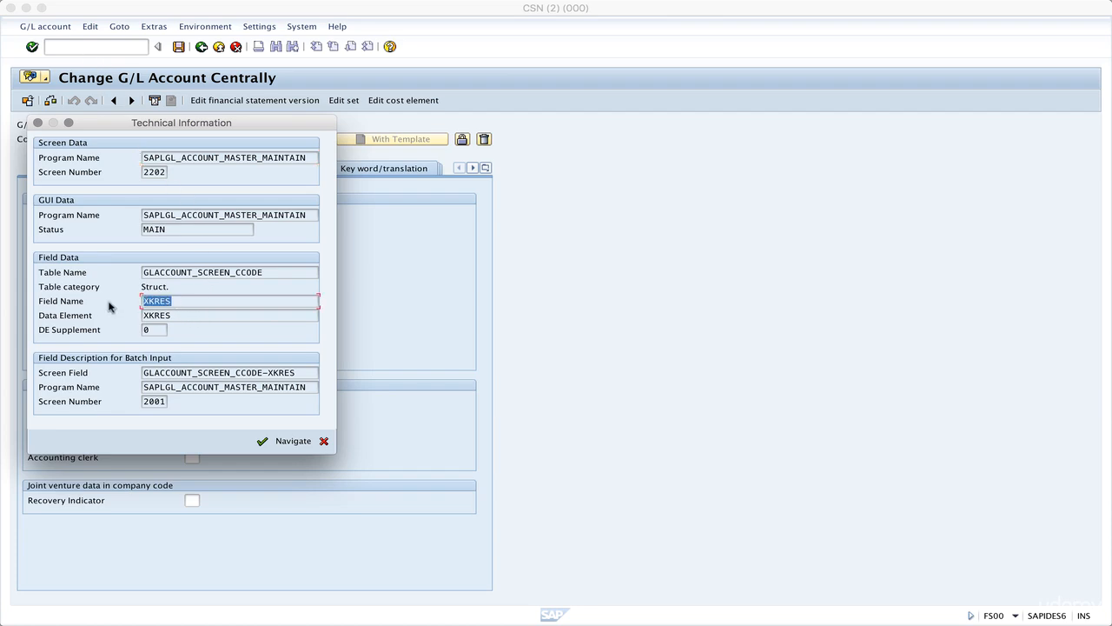
key("ctrl+Down")
left_click(365, 195)
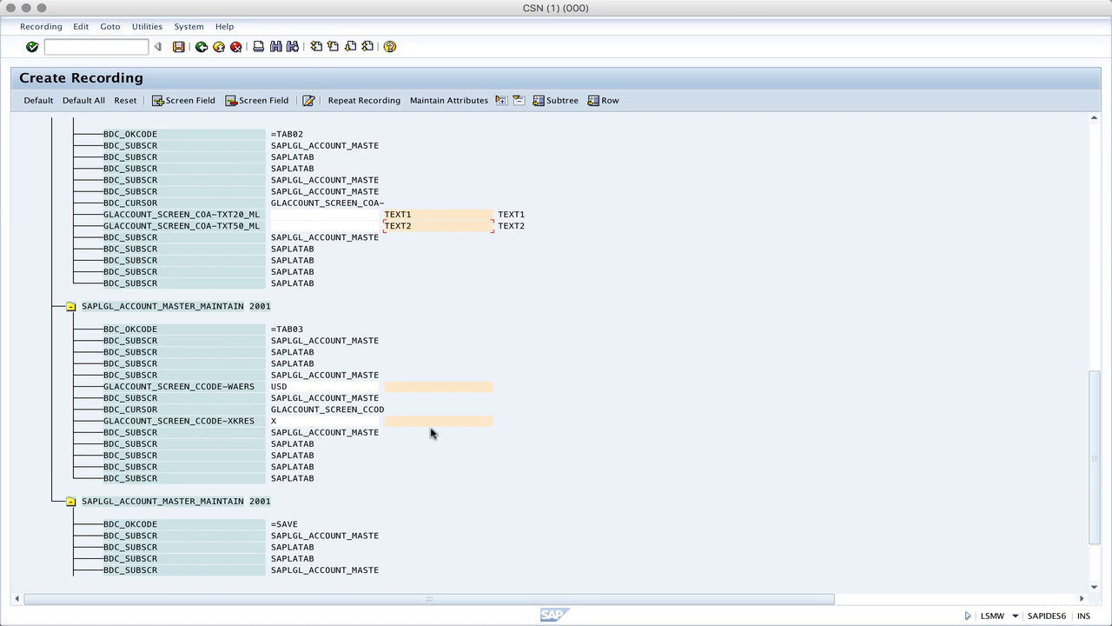
Step: Assign FSG as both names of the recorded field GLACCOUNT_SCREEN_CCODE-FSTAG and clear its default value
scroll(430, 432, "down", 3)
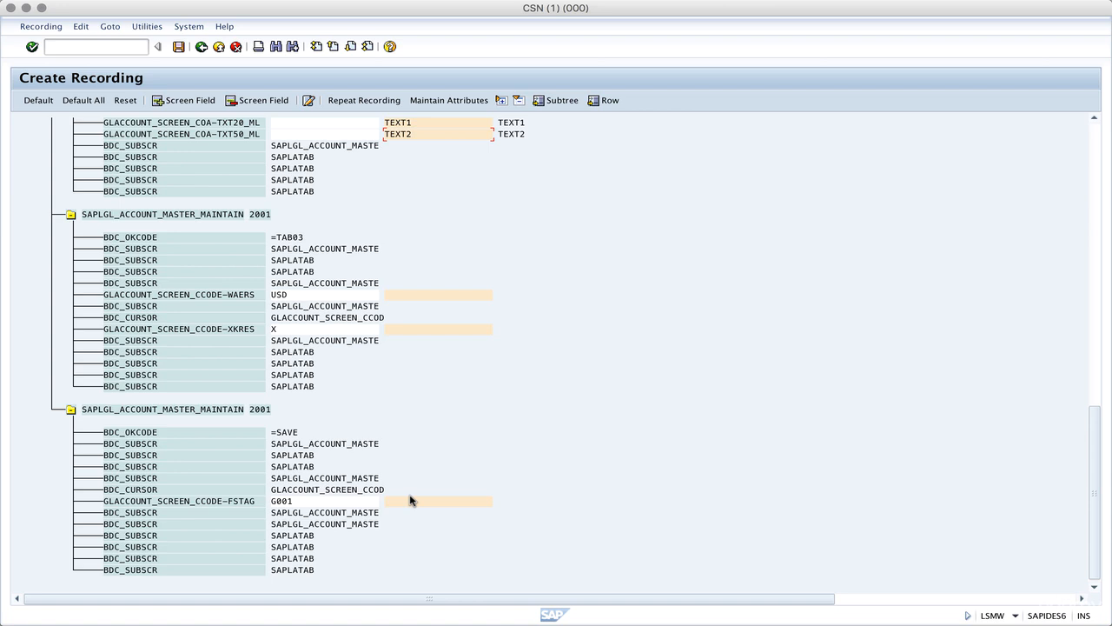
scroll(412, 502, "up", 1)
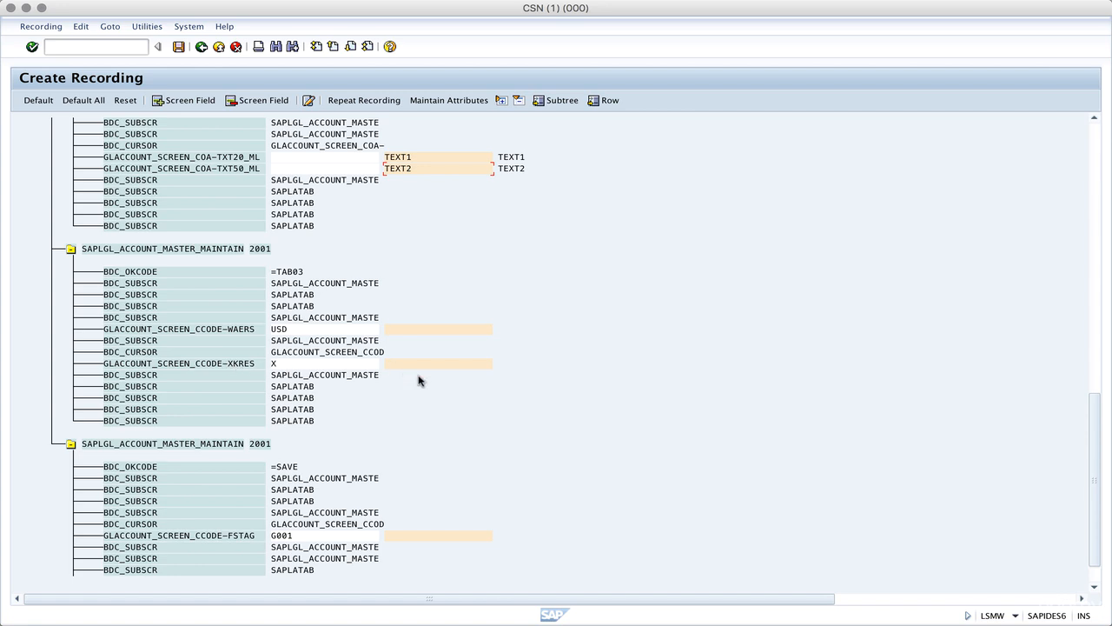
double_click(420, 536)
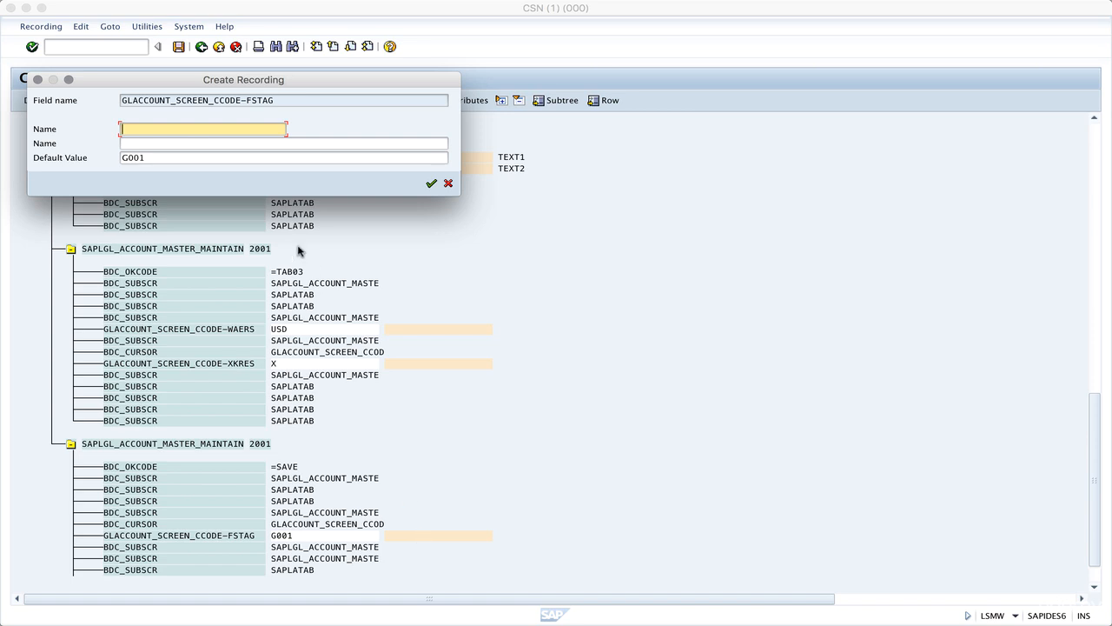
key("Tab")
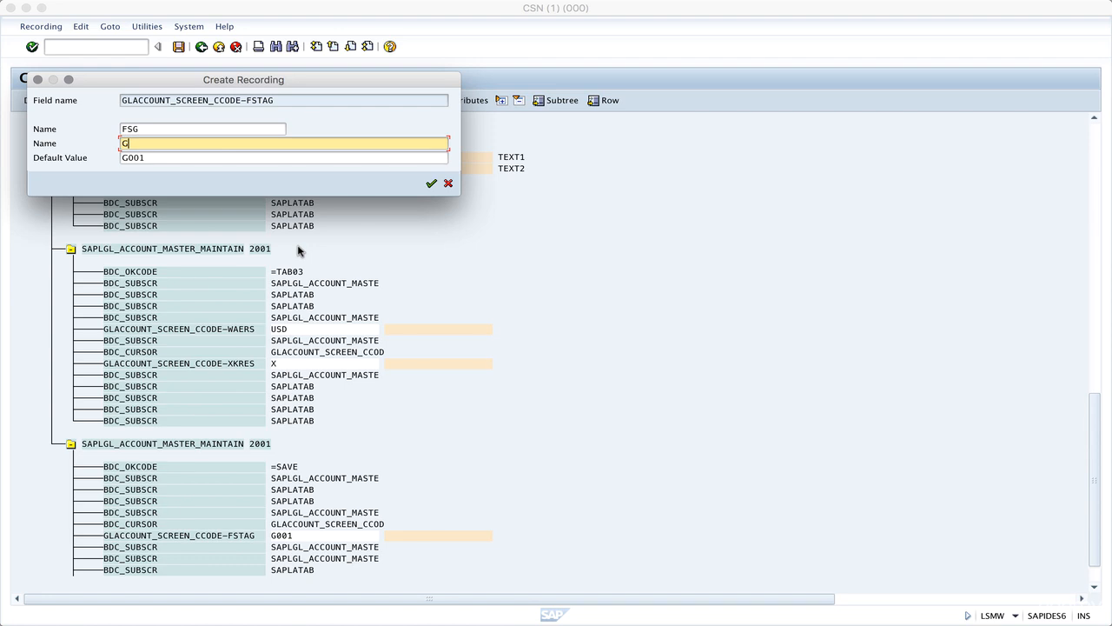
key("Tab")
key("BackSpace")
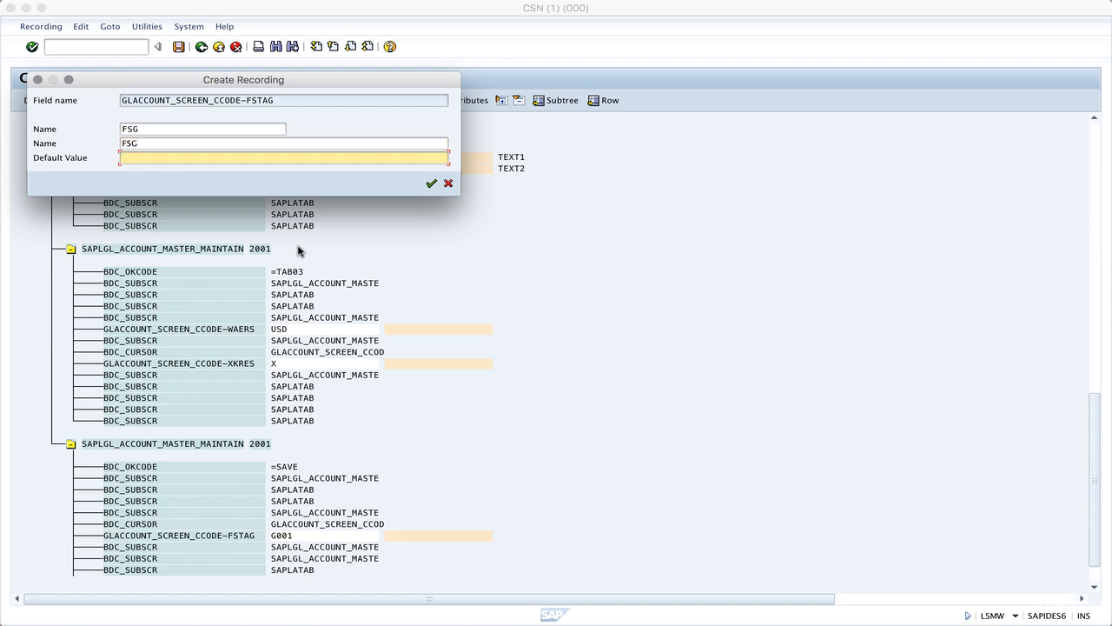
left_click(431, 183)
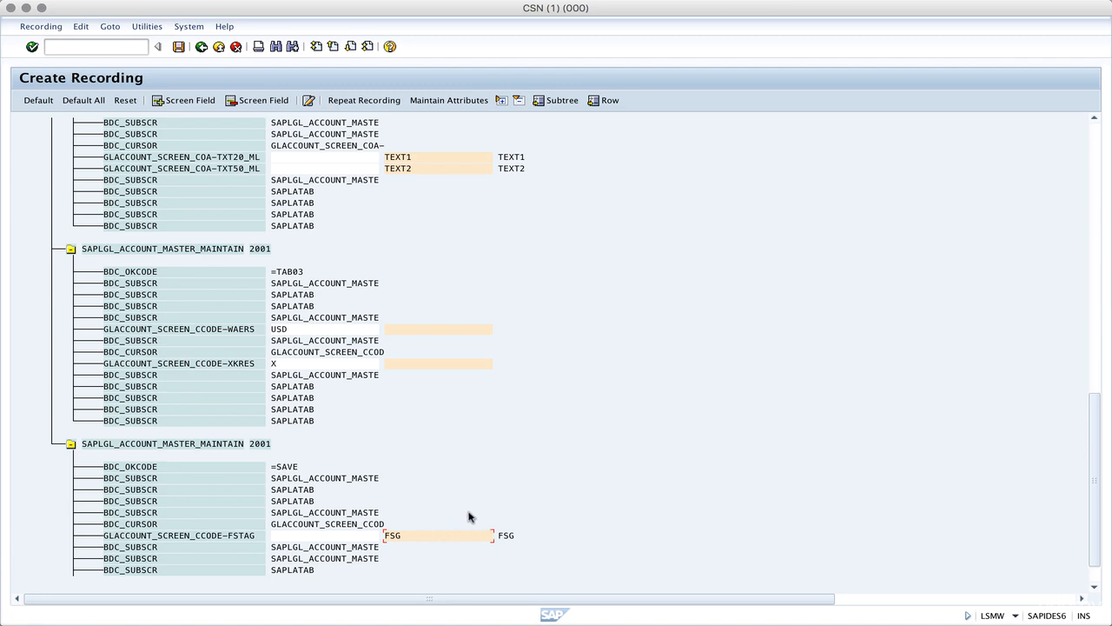
Step: Switch to the Excel workbook, enter the header "Field Status Group" in D1, auto-fit column D, and return to the SAP recording
key("super+Tab")
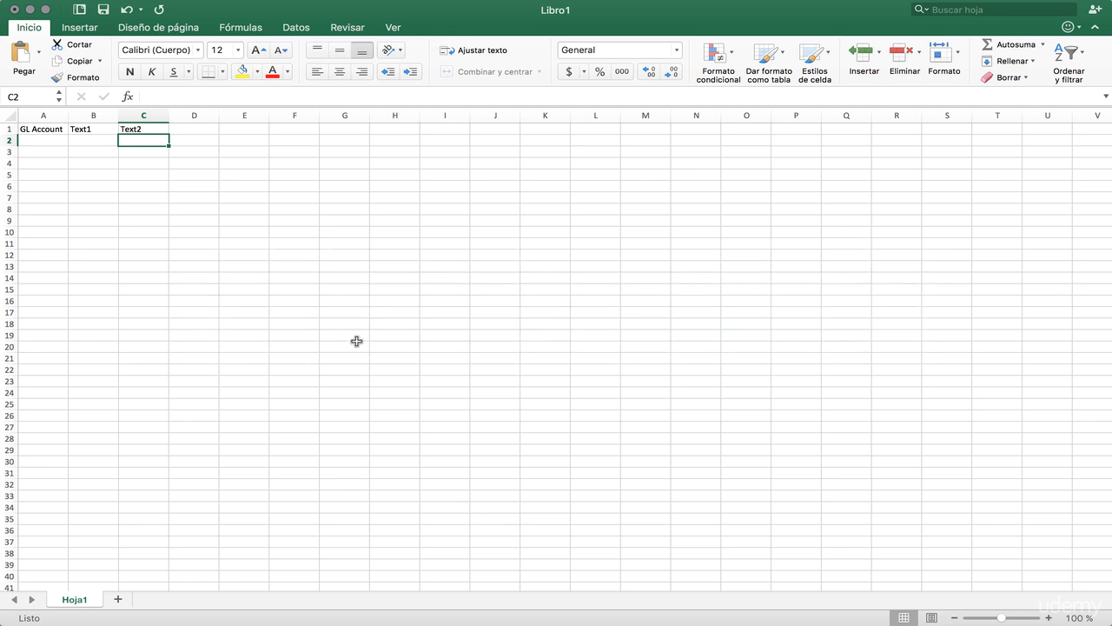
key("Up")
key("Right")
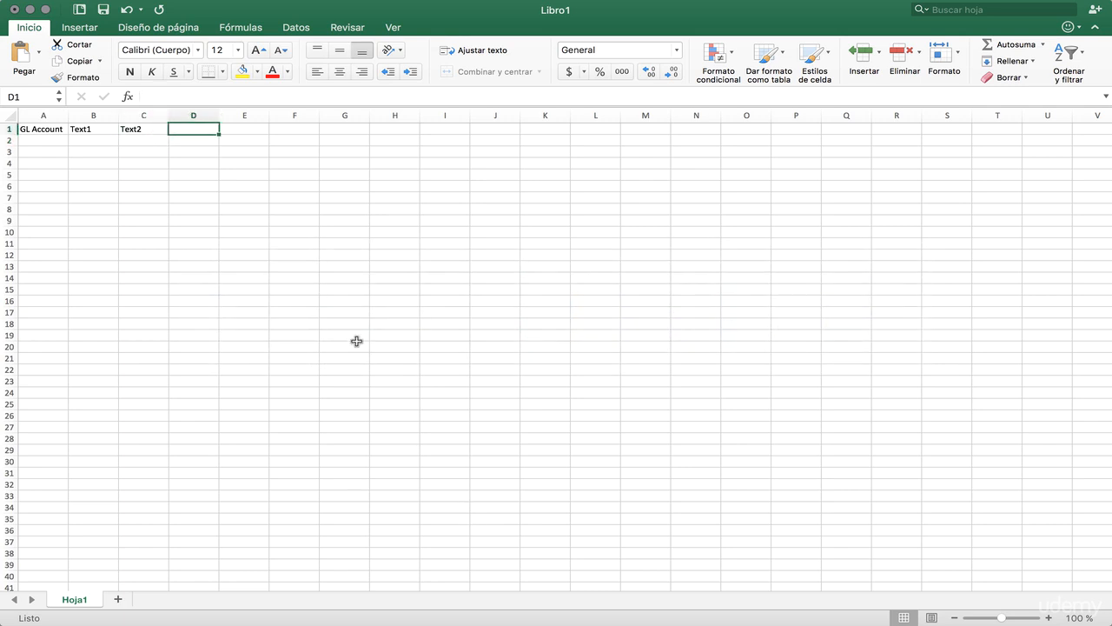
type("Stat")
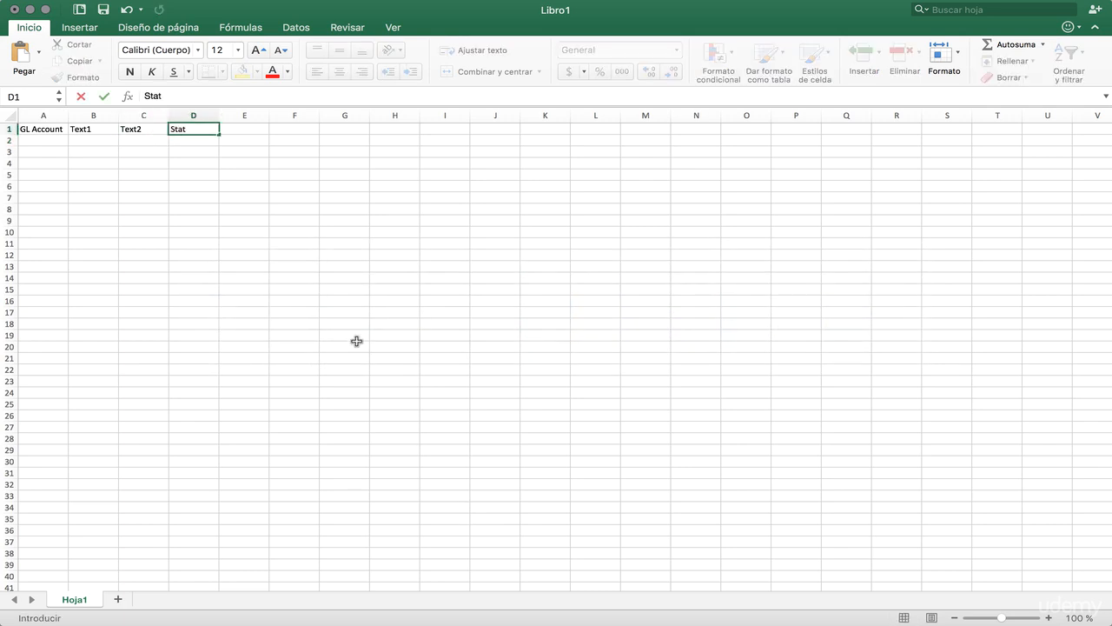
key("BackSpace")
type("Fu")
type("eld Status Group")
key("Return")
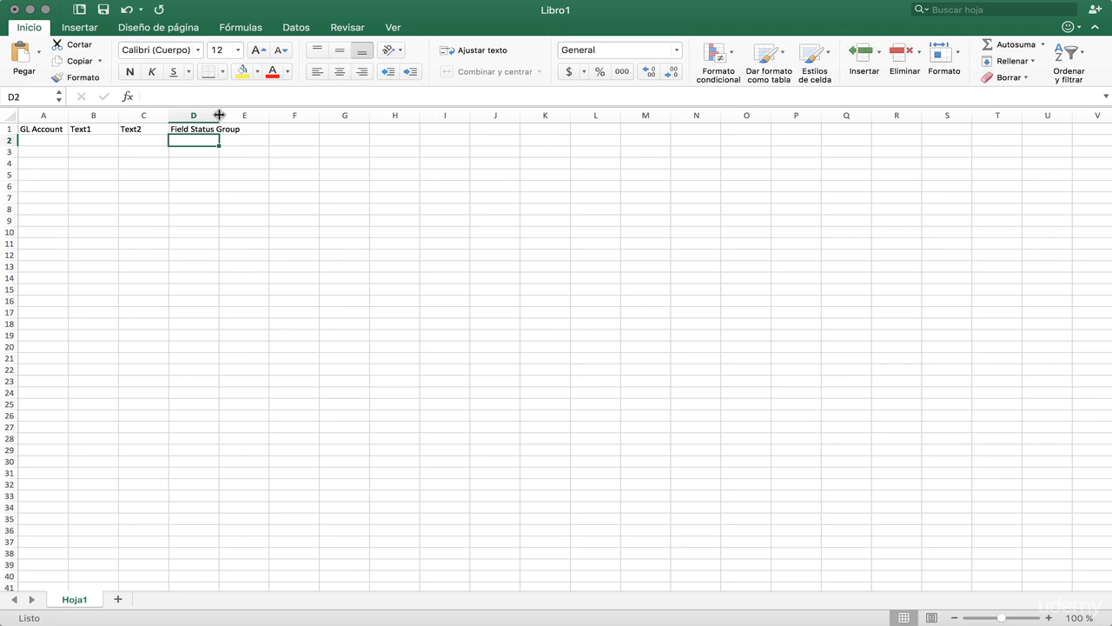
double_click(219, 114)
key("super+Tab")
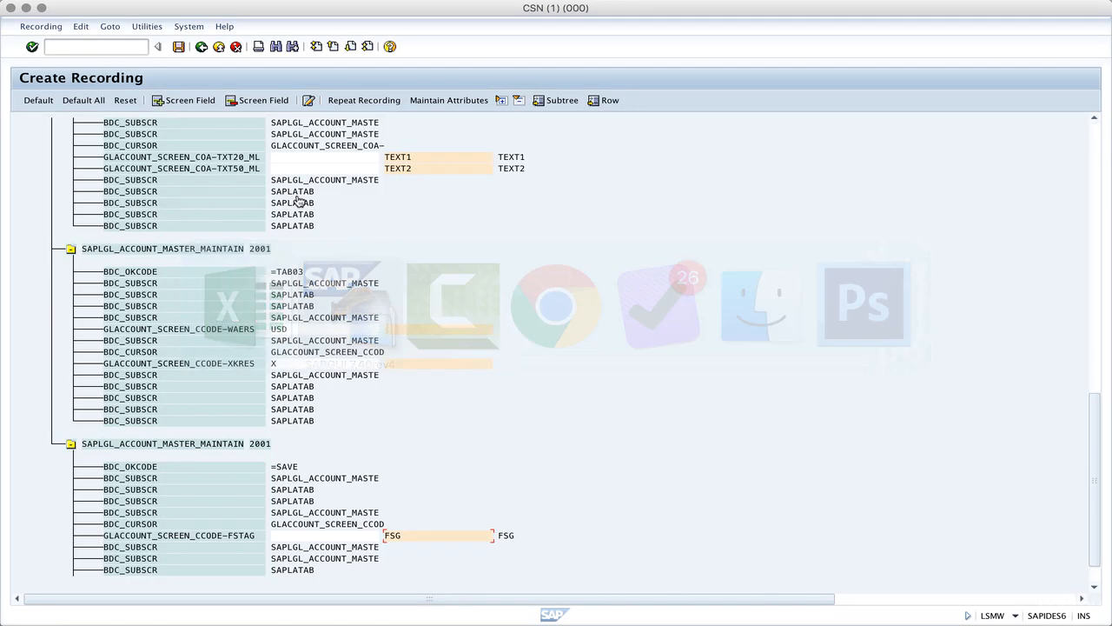
Step: Save the recording FS001 and go back to the object attributes of GLACCT
scroll(554, 448, "down", 2)
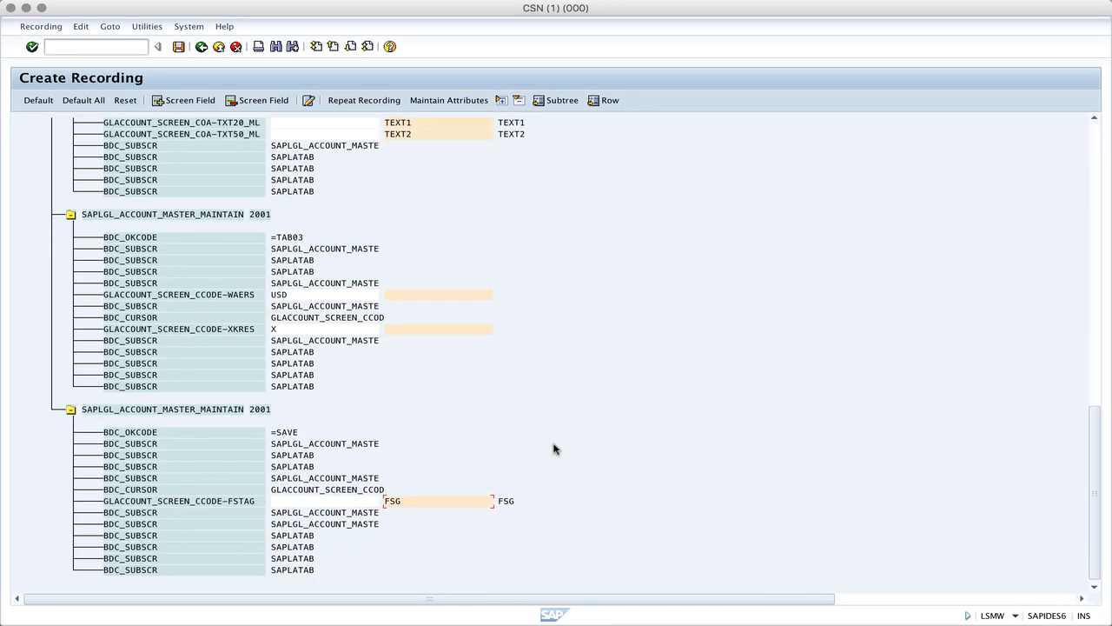
scroll(554, 448, "up", 5)
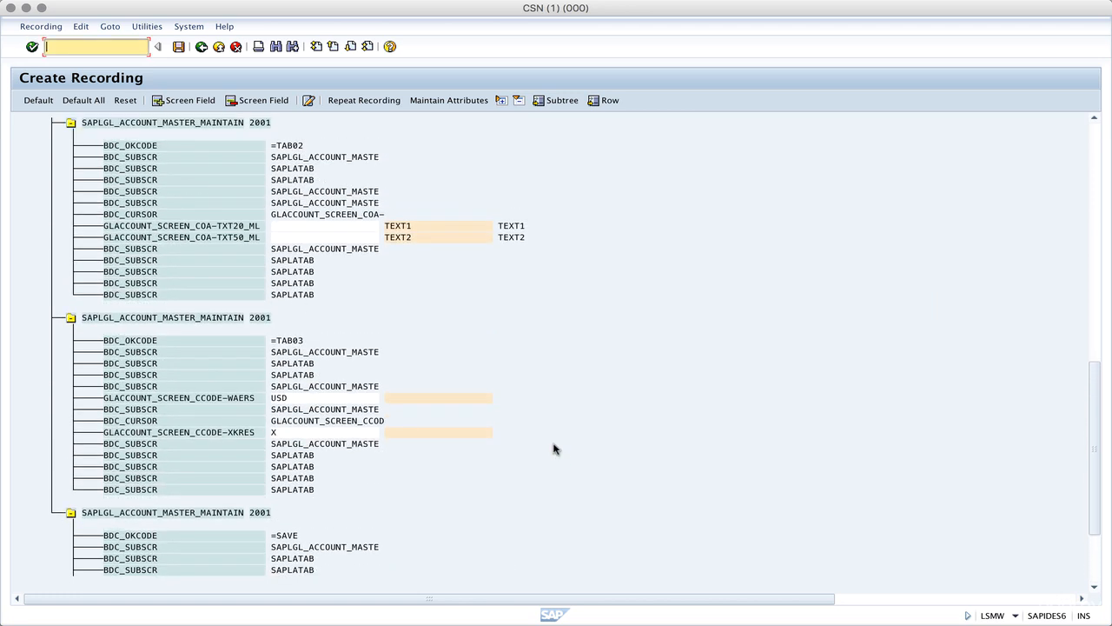
left_click_drag(1093, 458, 1092, 211)
left_click(179, 47)
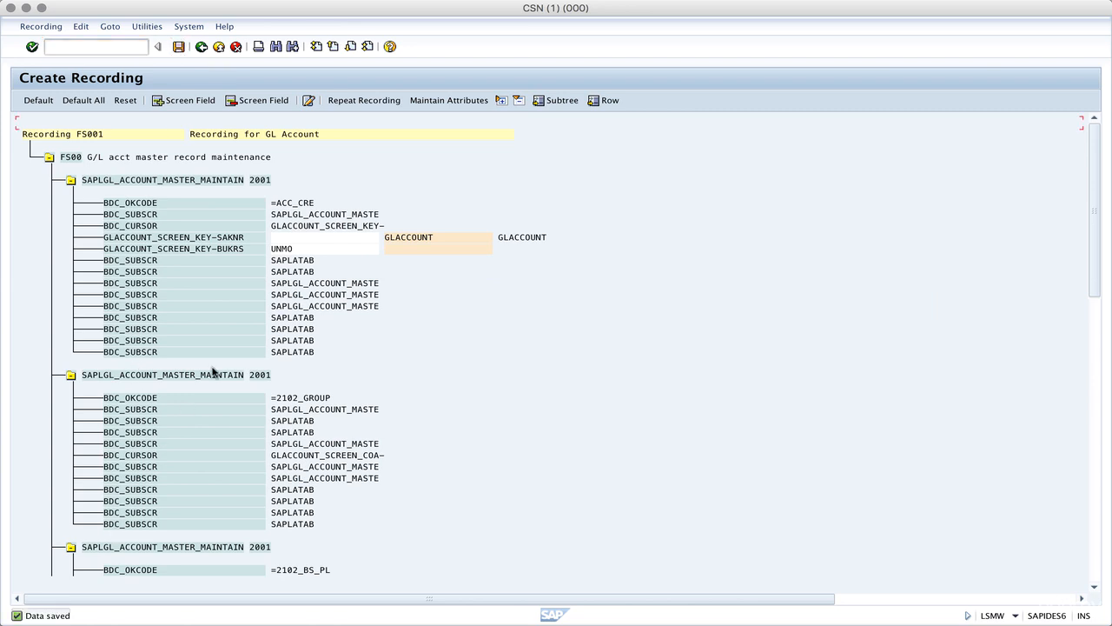
left_click(202, 47)
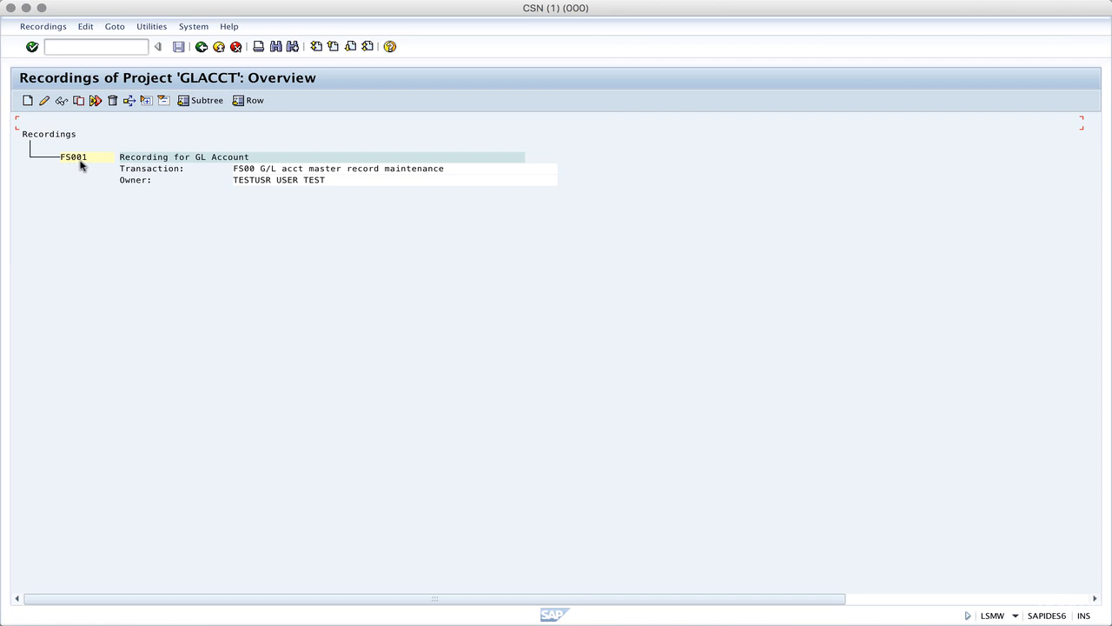
left_click(202, 49)
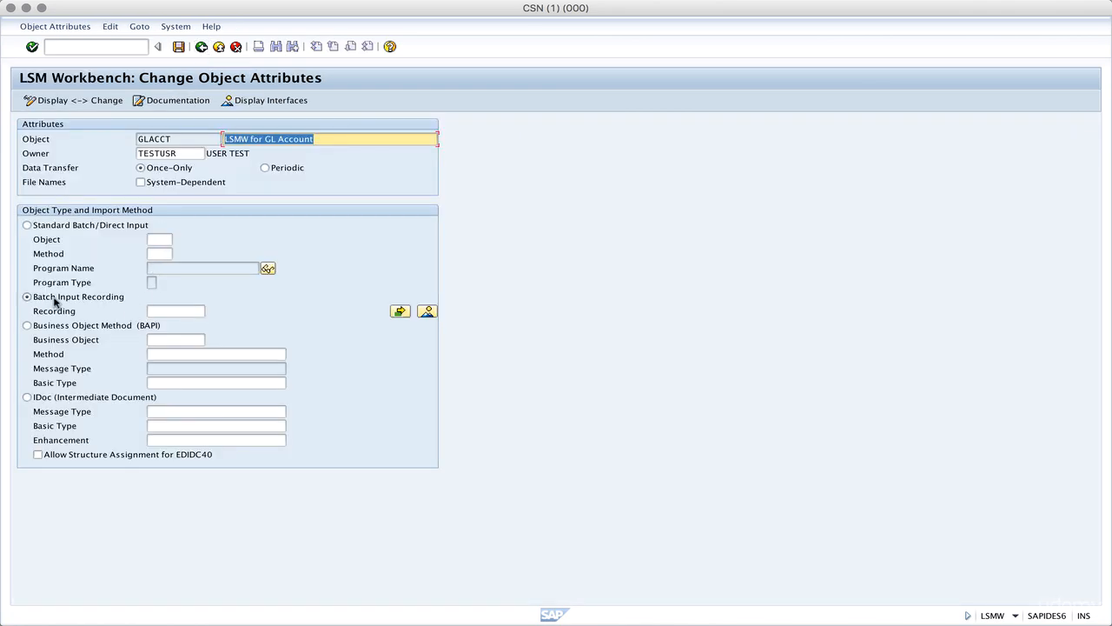
Step: Assign recording FS001 to the object's Batch Input Recording method, save the attributes and leave the screen
left_click(170, 310)
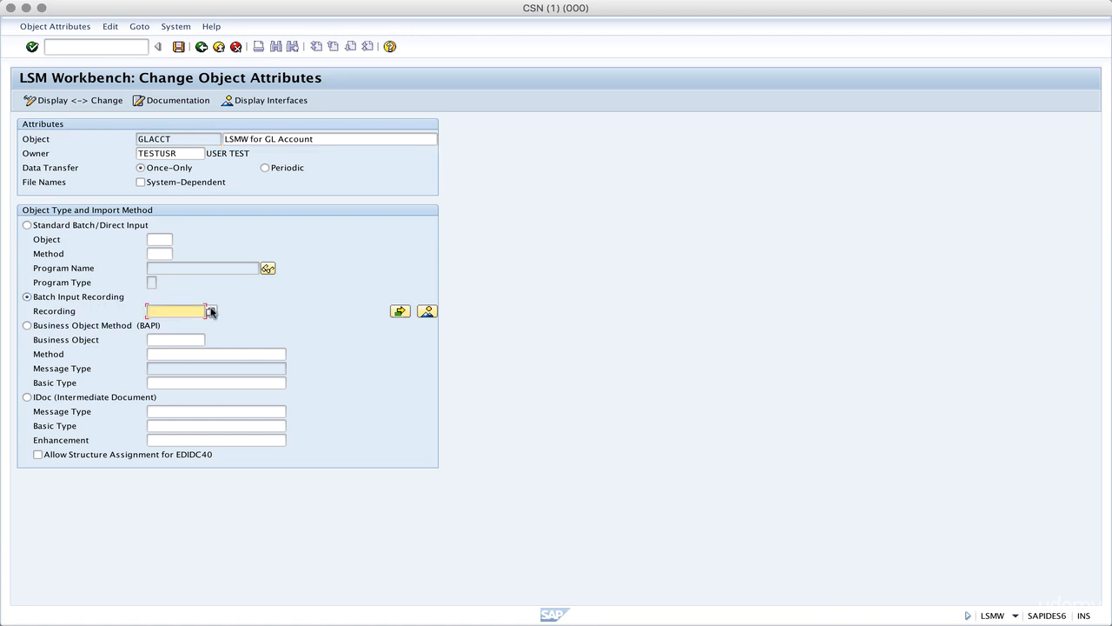
left_click(211, 311)
left_click(180, 47)
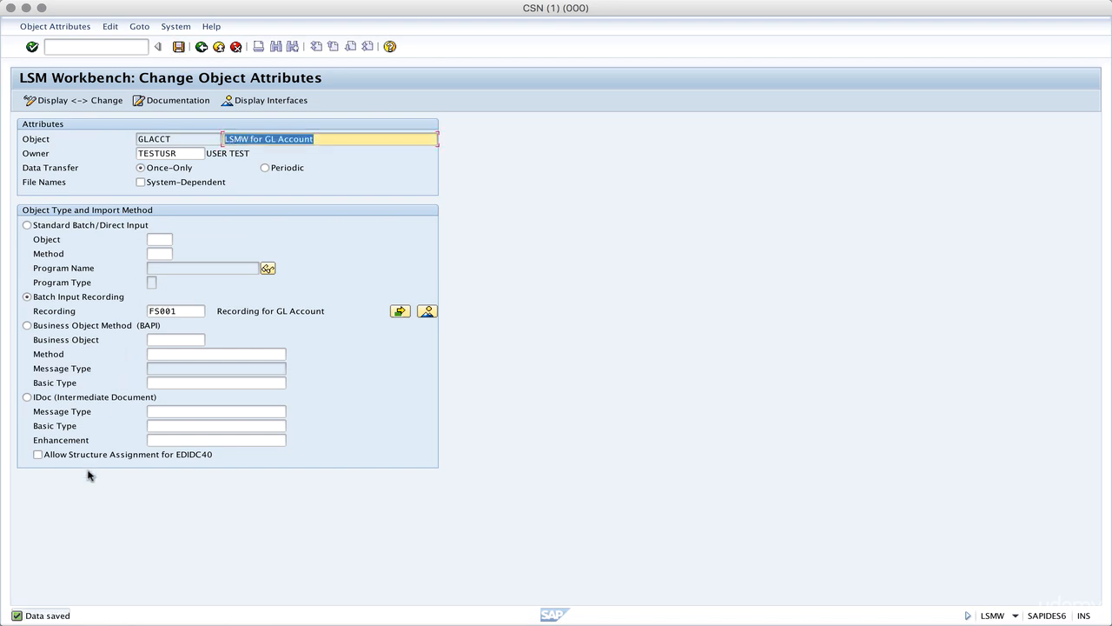
left_click(202, 47)
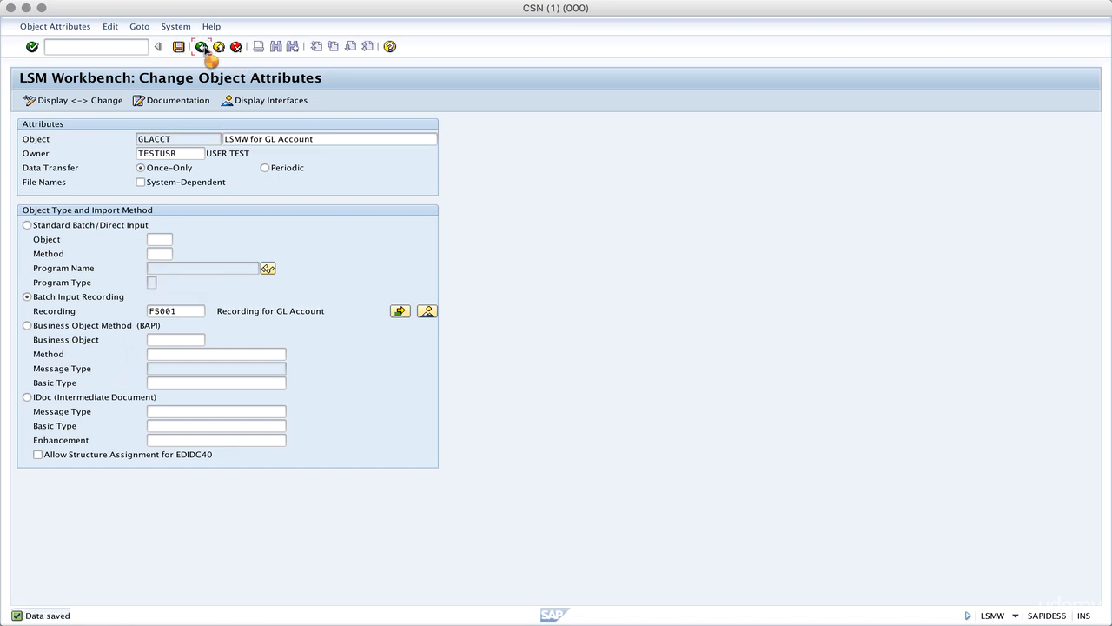